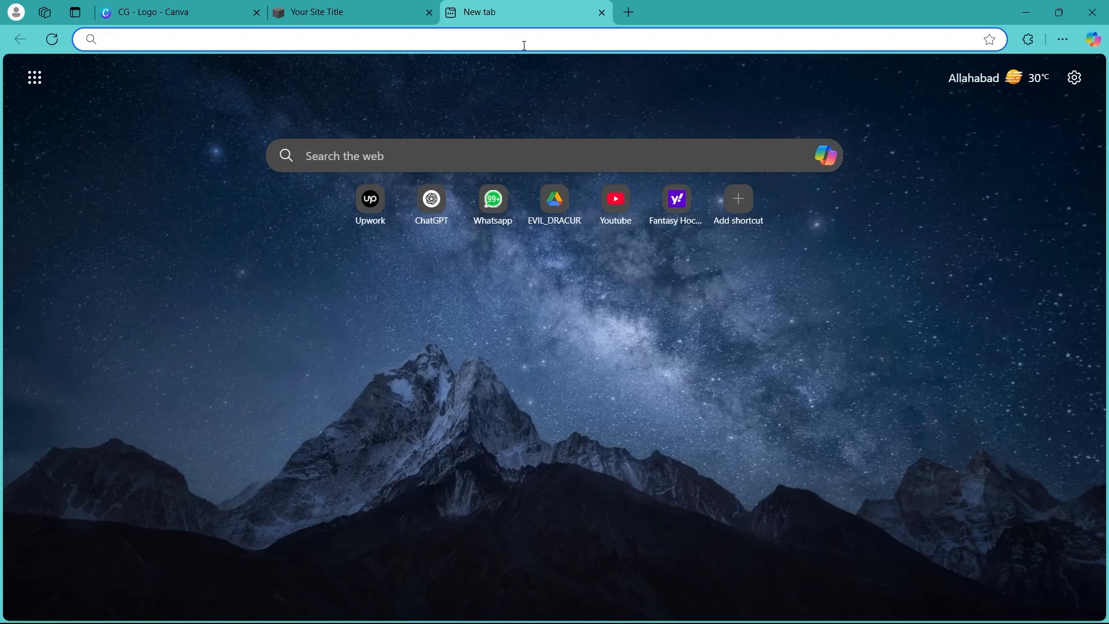
Search the web for airbnb and open the official Airbnb website from the results
type("airbnb")
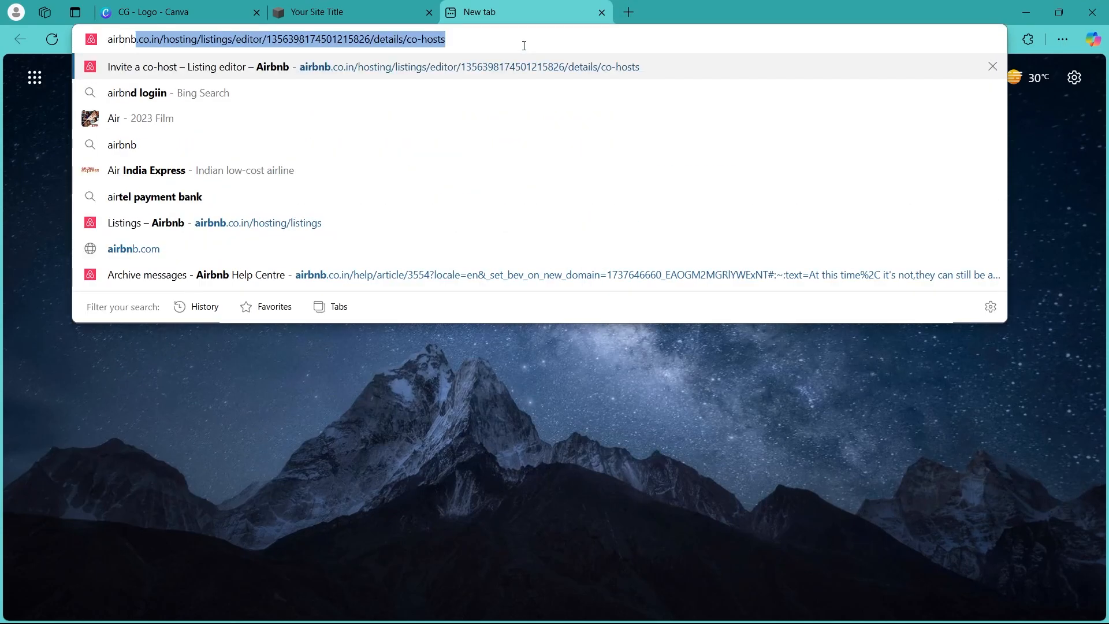
key("Return")
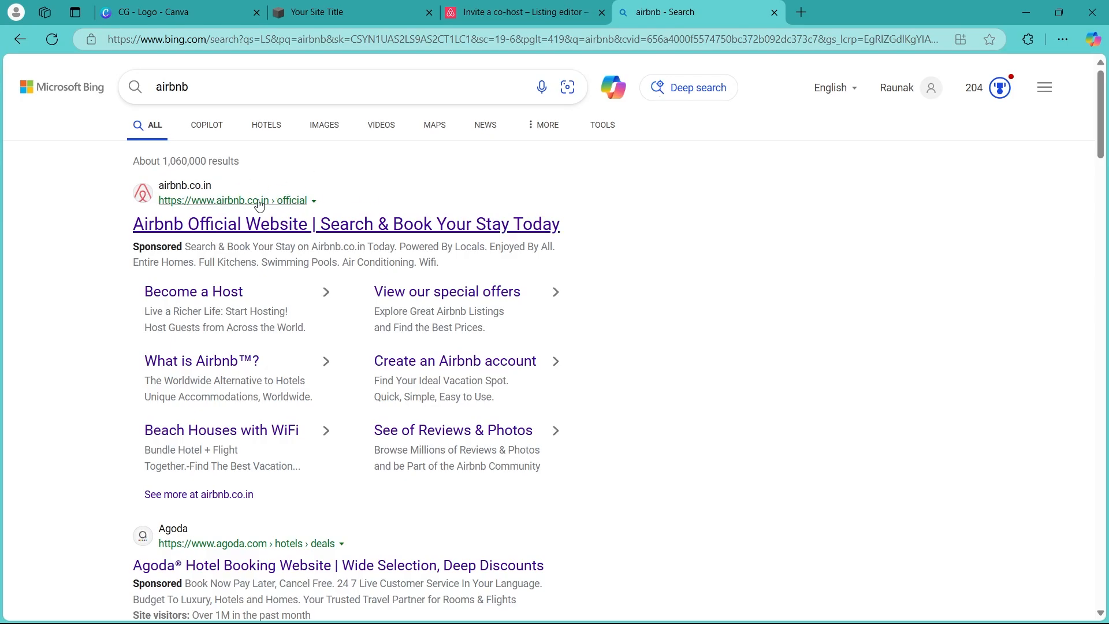
left_click(278, 219)
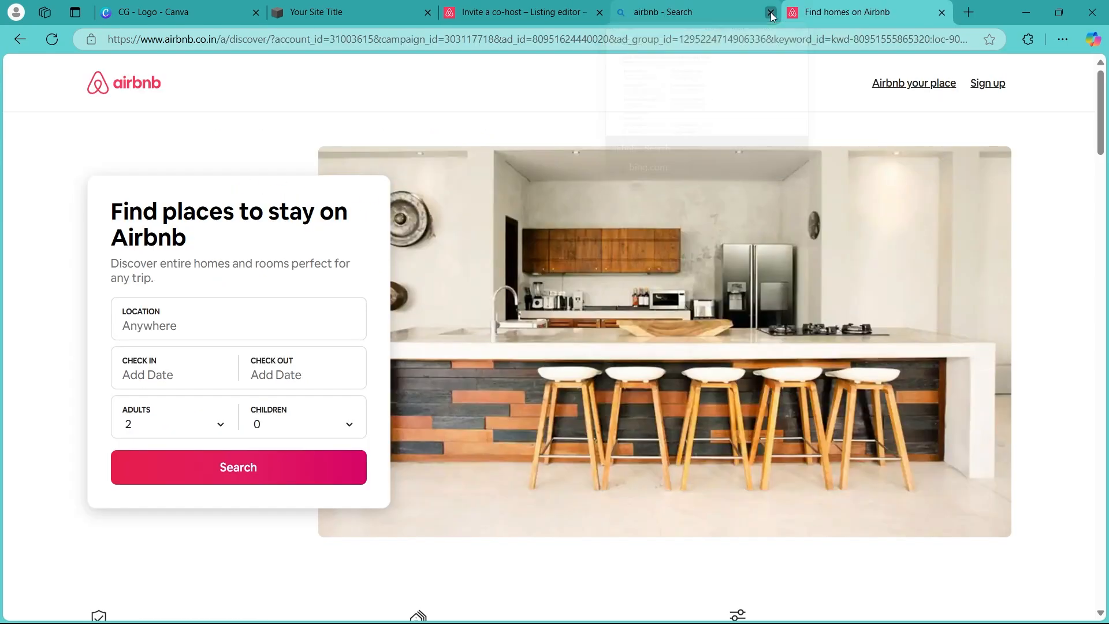
Close the search and old listing-editor tabs, then open the Airbnb home page while signed in
left_click(774, 12)
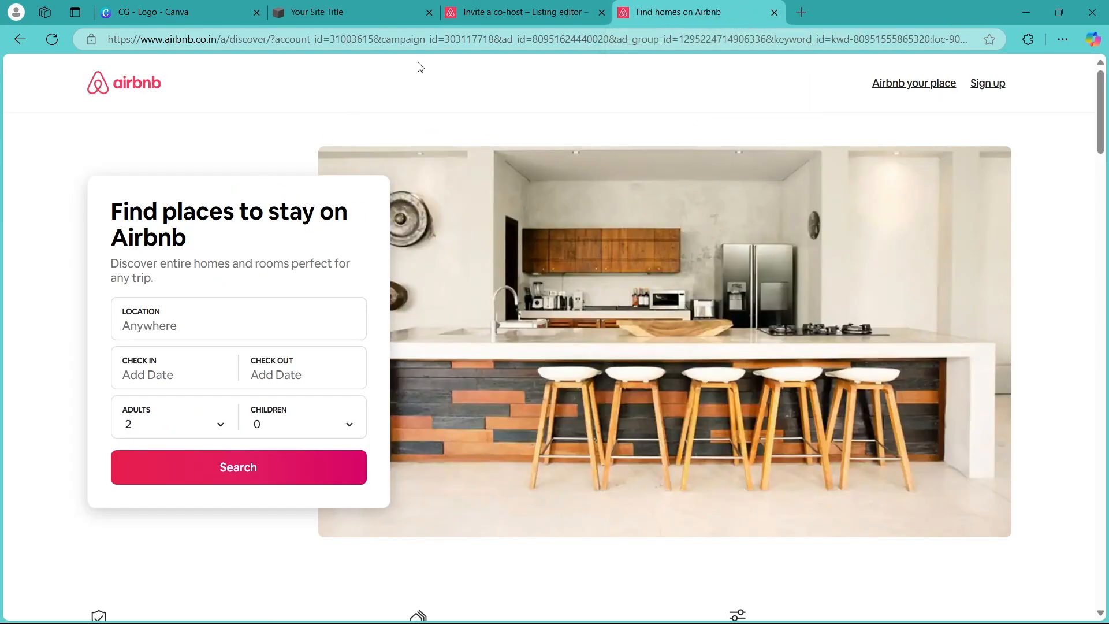
left_click(602, 12)
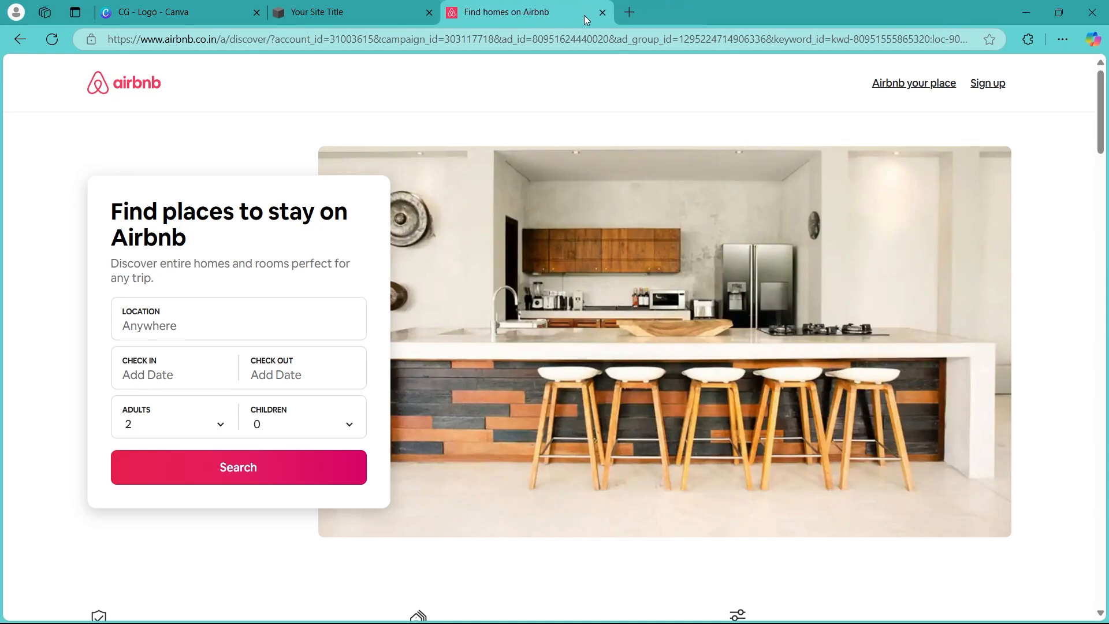
left_click(981, 85)
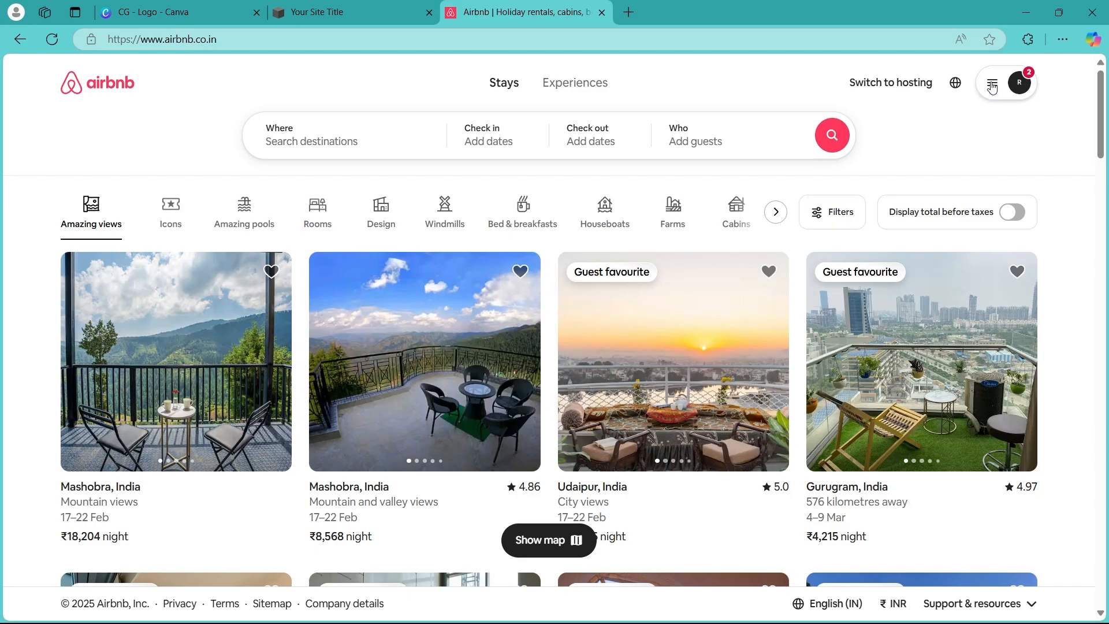
Switch the account to hosting mode to reach the host dashboard
left_click(994, 87)
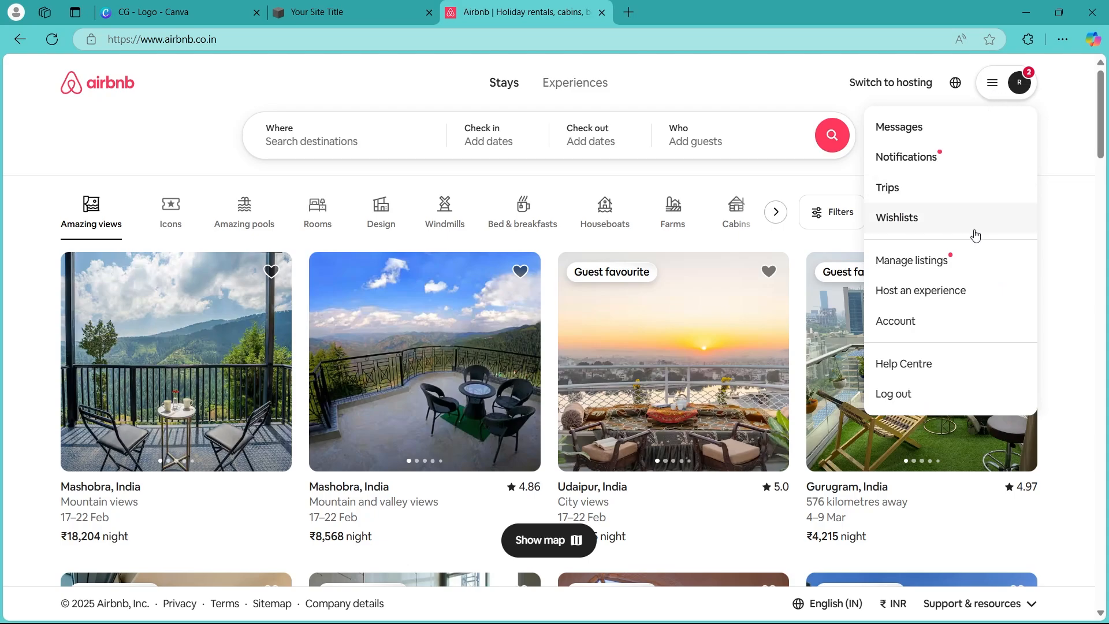
left_click(858, 157)
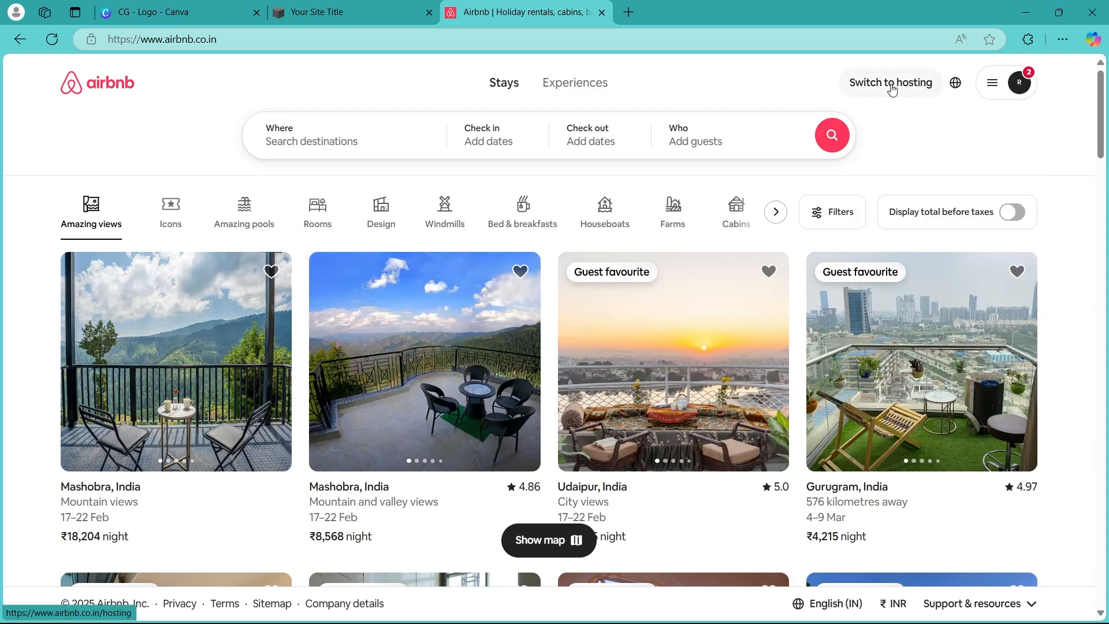
left_click(906, 84)
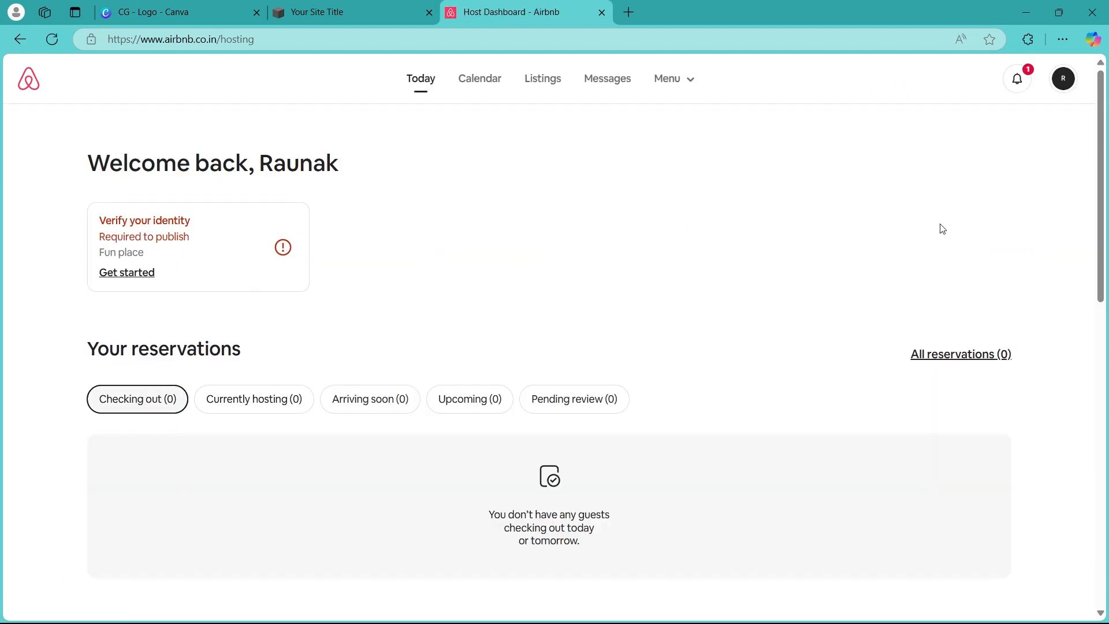
Go to your listings and choose to create a new listing
left_click(547, 82)
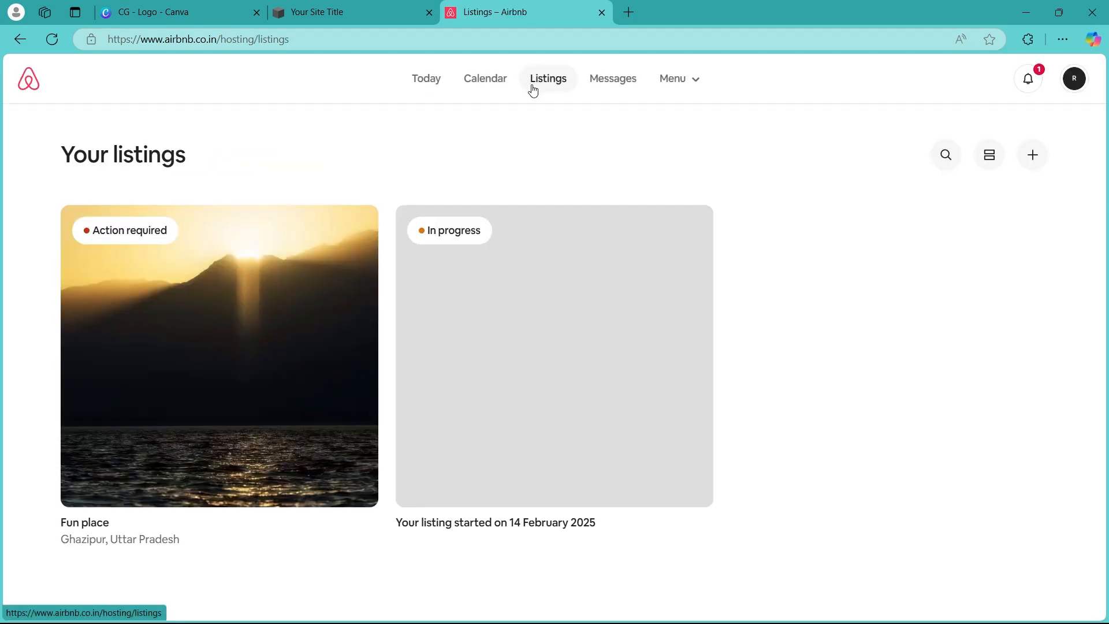
left_click(1032, 160)
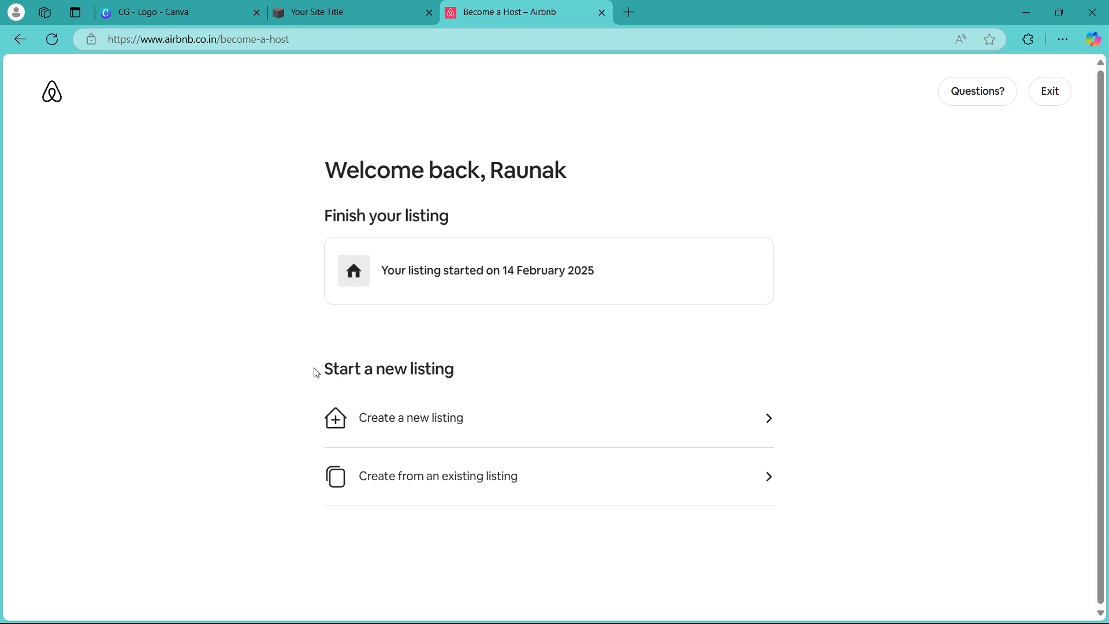
left_click_drag(317, 373, 487, 366)
left_click(273, 385)
left_click(439, 426)
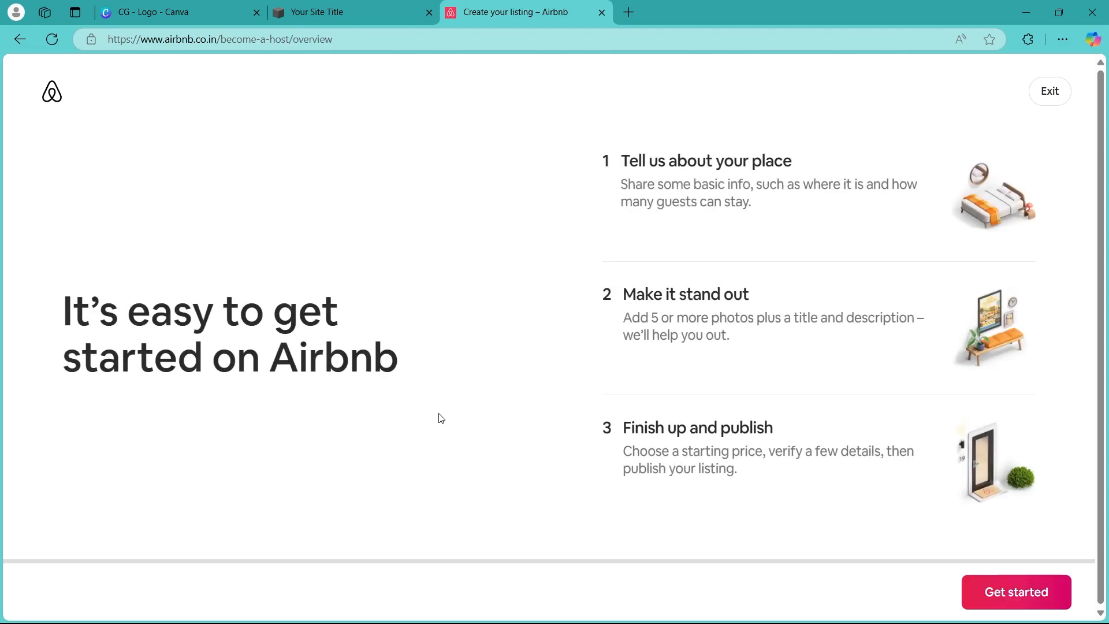
Start the listing setup and continue past the Step 1 introduction
left_click(993, 597)
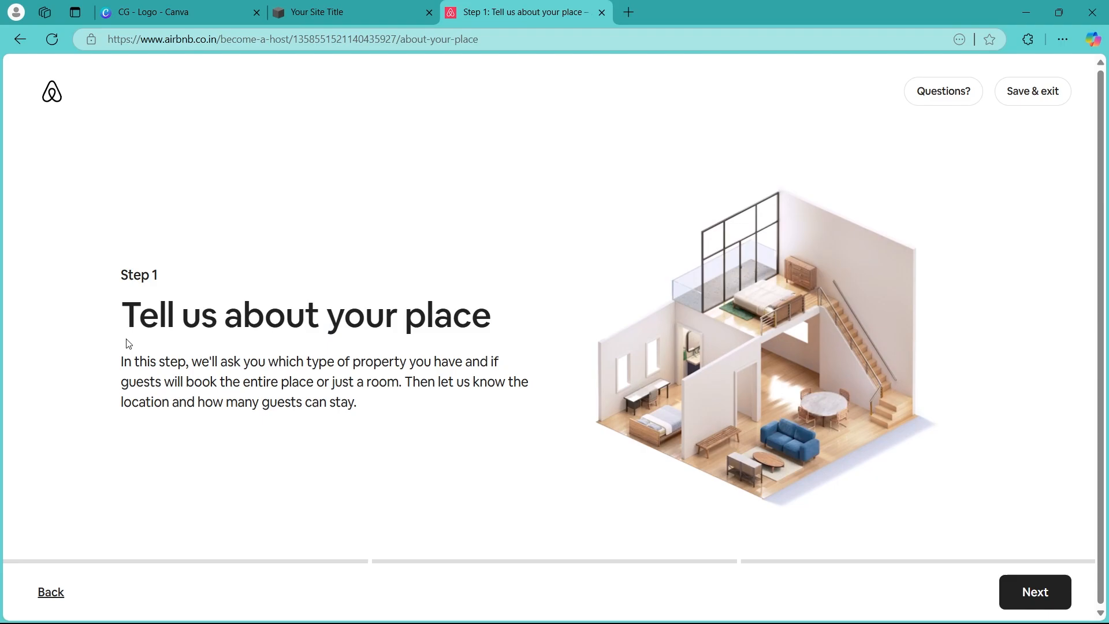
left_click_drag(124, 325, 508, 329)
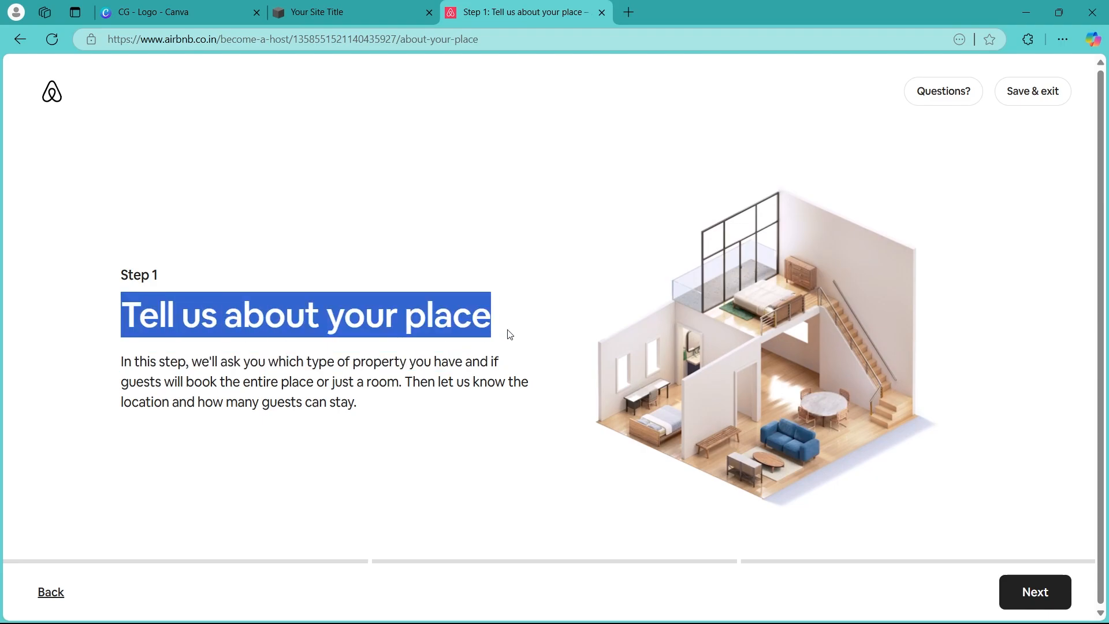
left_click(1054, 592)
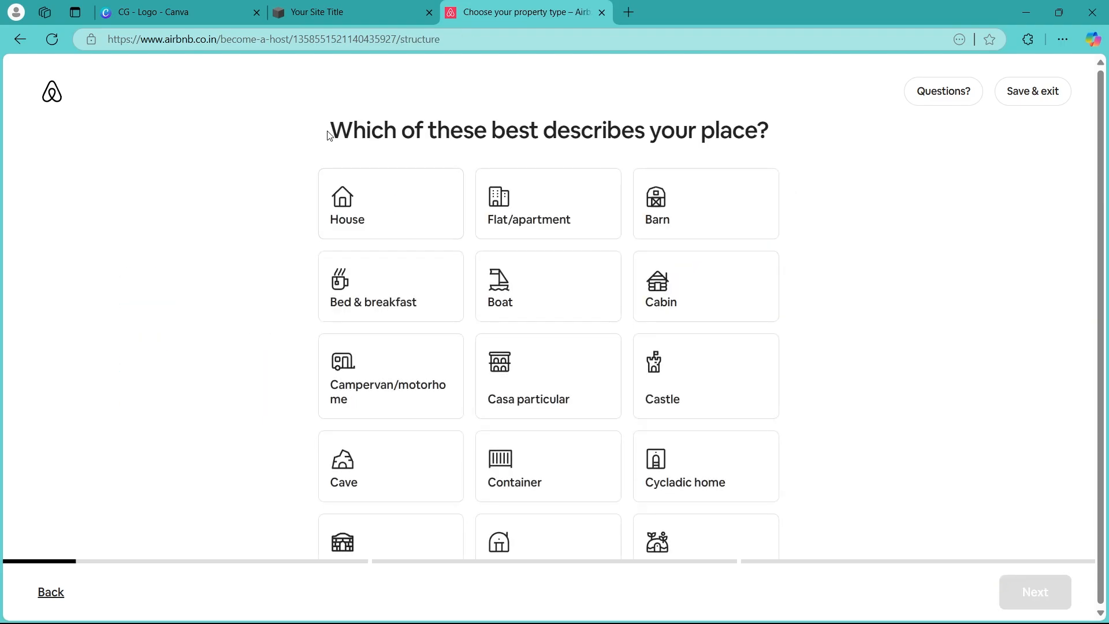
Choose House as the property type and continue
left_click_drag(328, 133, 774, 140)
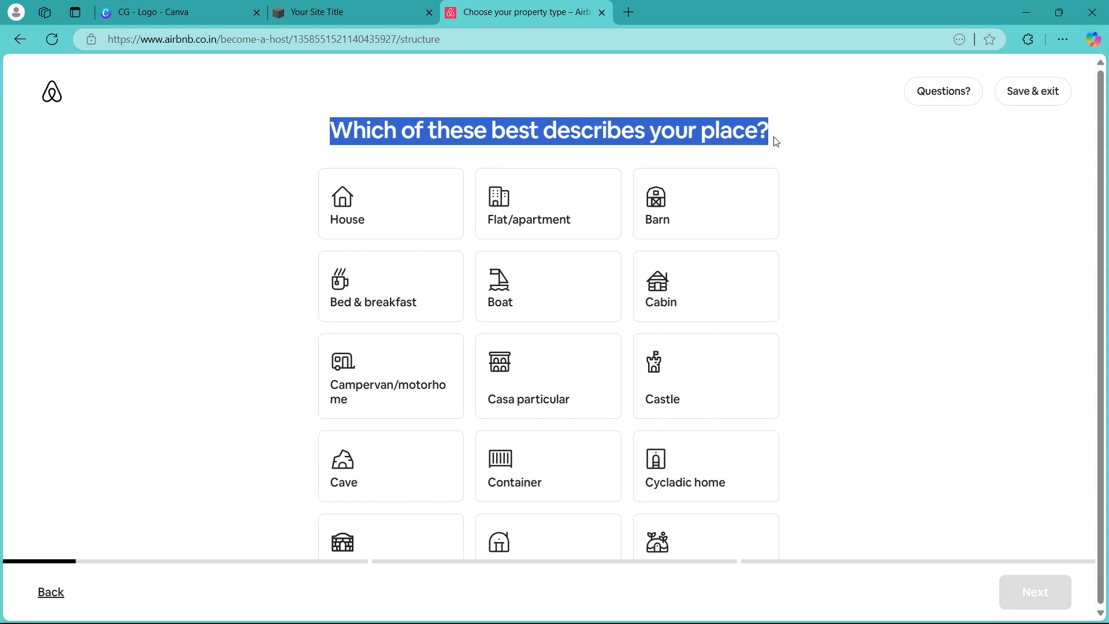
left_click(878, 217)
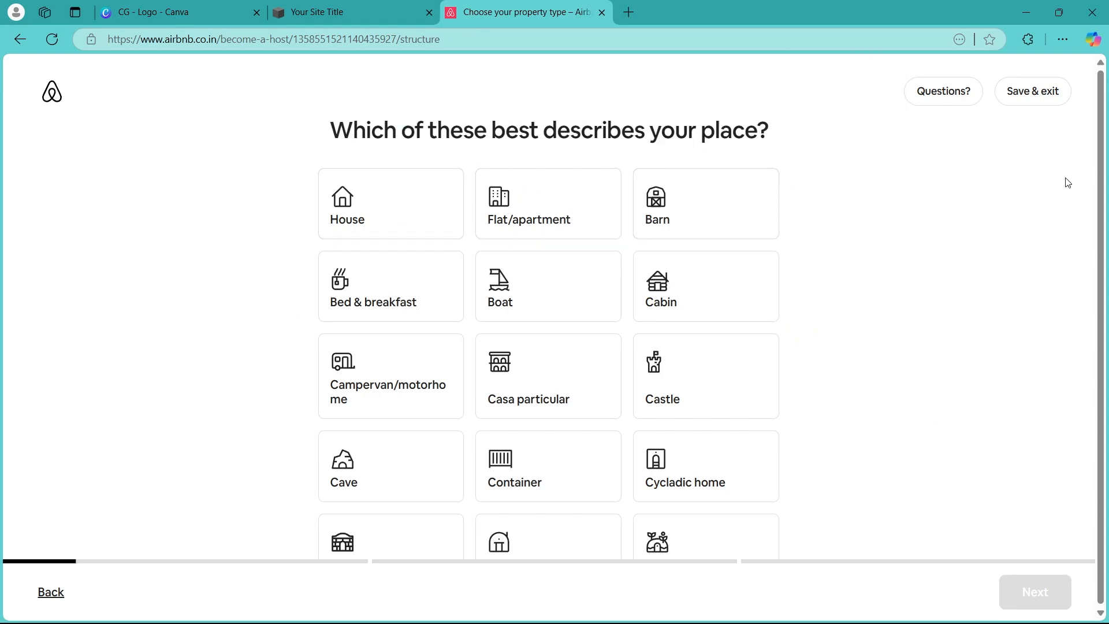
left_click_drag(1104, 151, 1108, 234)
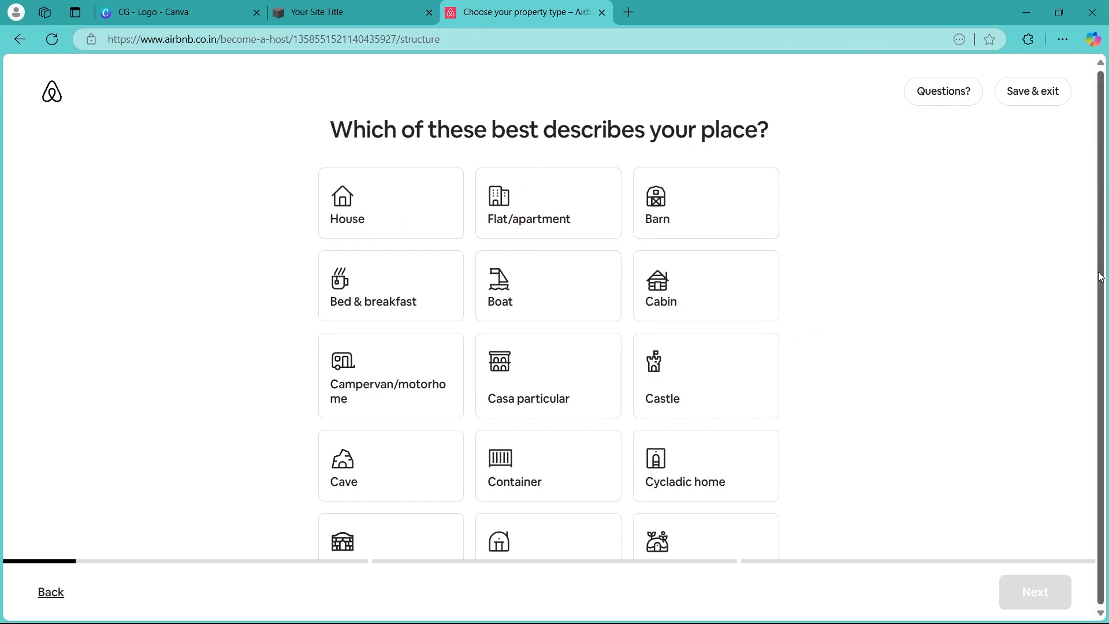
scroll(775, 420, "down", 5)
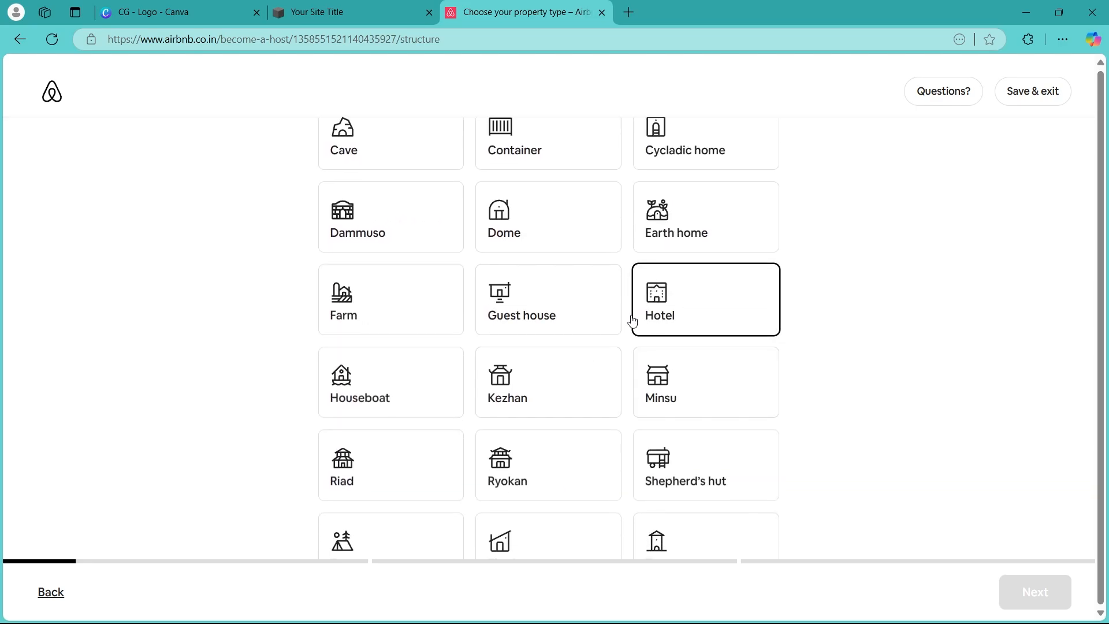
scroll(576, 354, "down", 3)
scroll(472, 347, "up", 8)
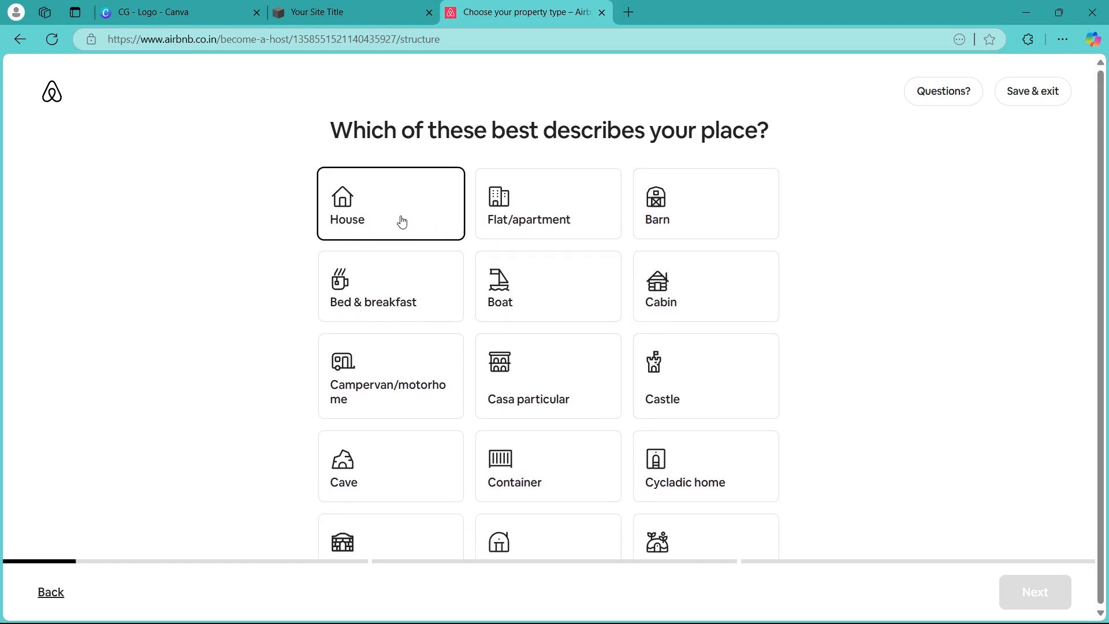
left_click(400, 219)
left_click(1012, 589)
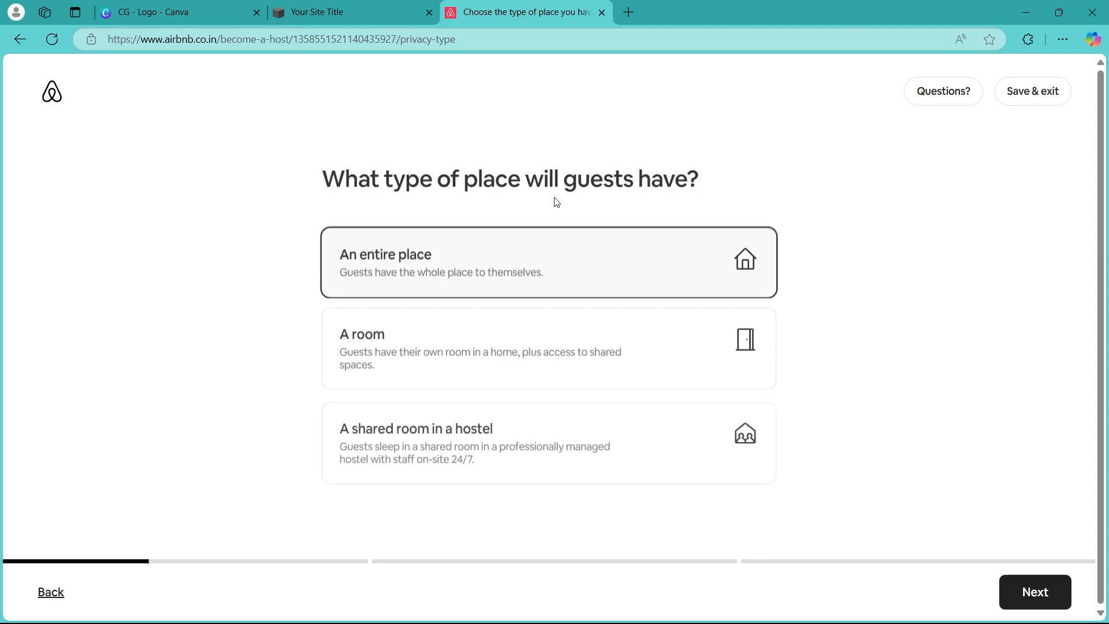
Select An entire place as the type of space guests will have and continue
left_click_drag(322, 179, 704, 184)
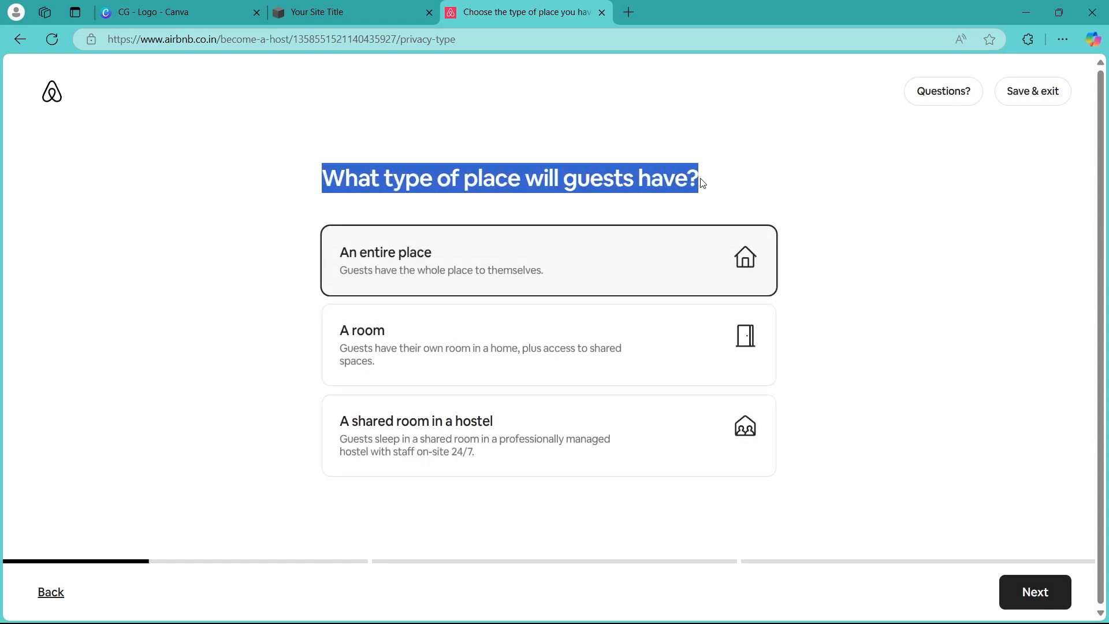
left_click(924, 261)
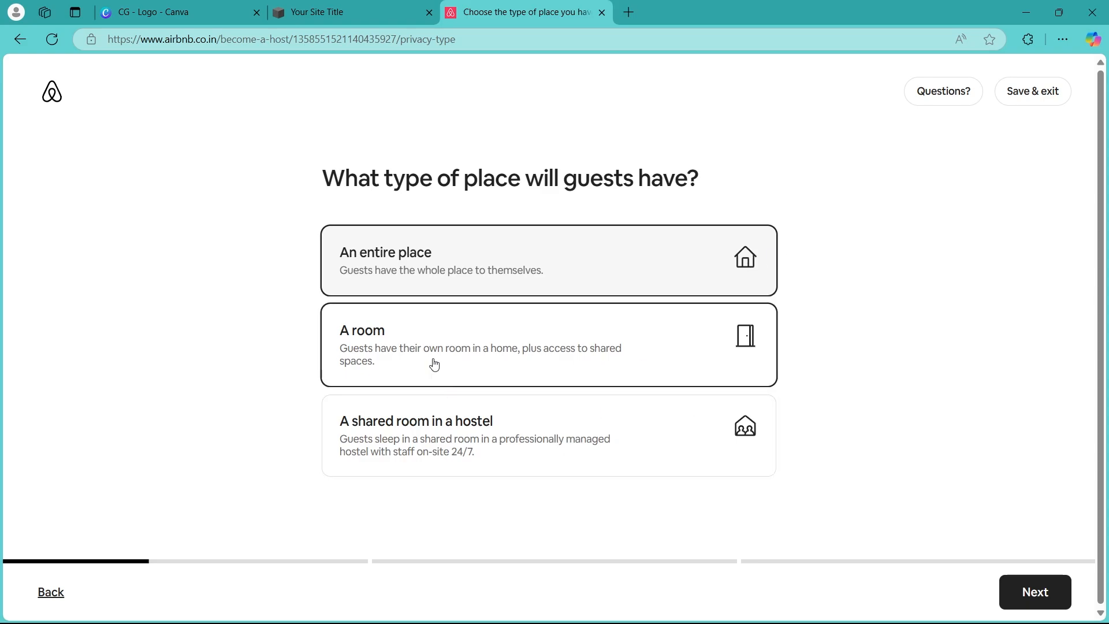
left_click(432, 339)
left_click(416, 285)
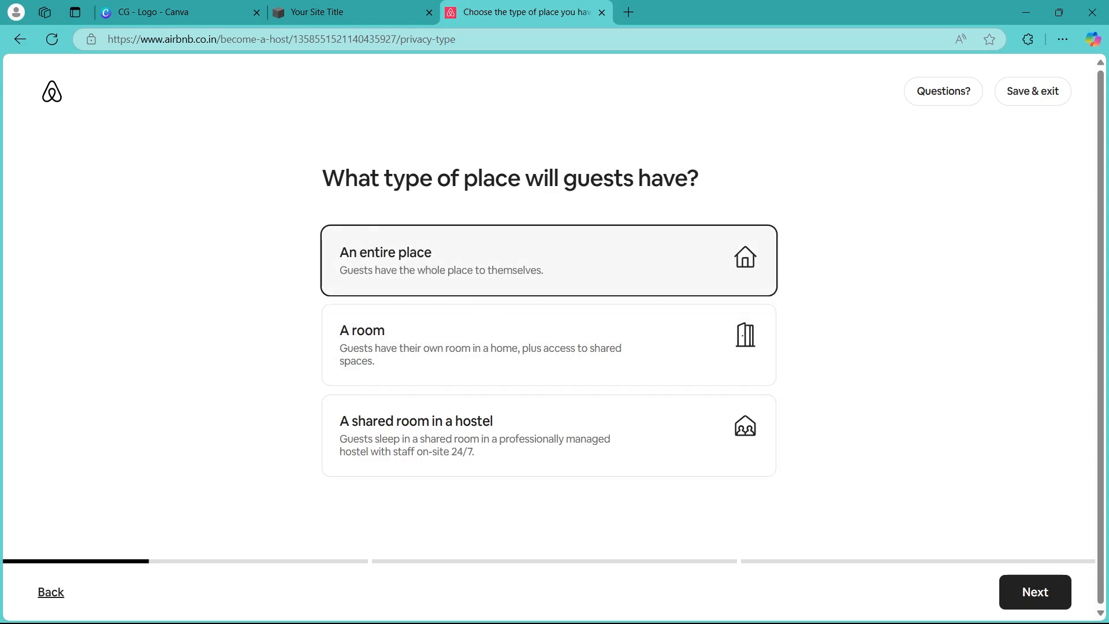
left_click(1037, 592)
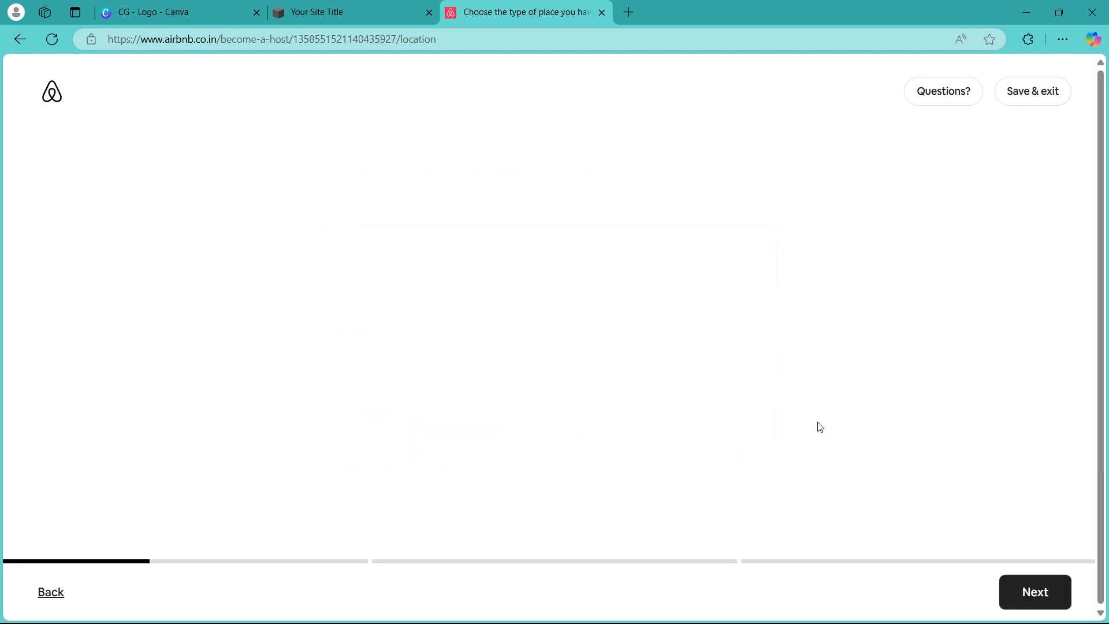
Confirm the property's address details and continue
left_click(450, 270)
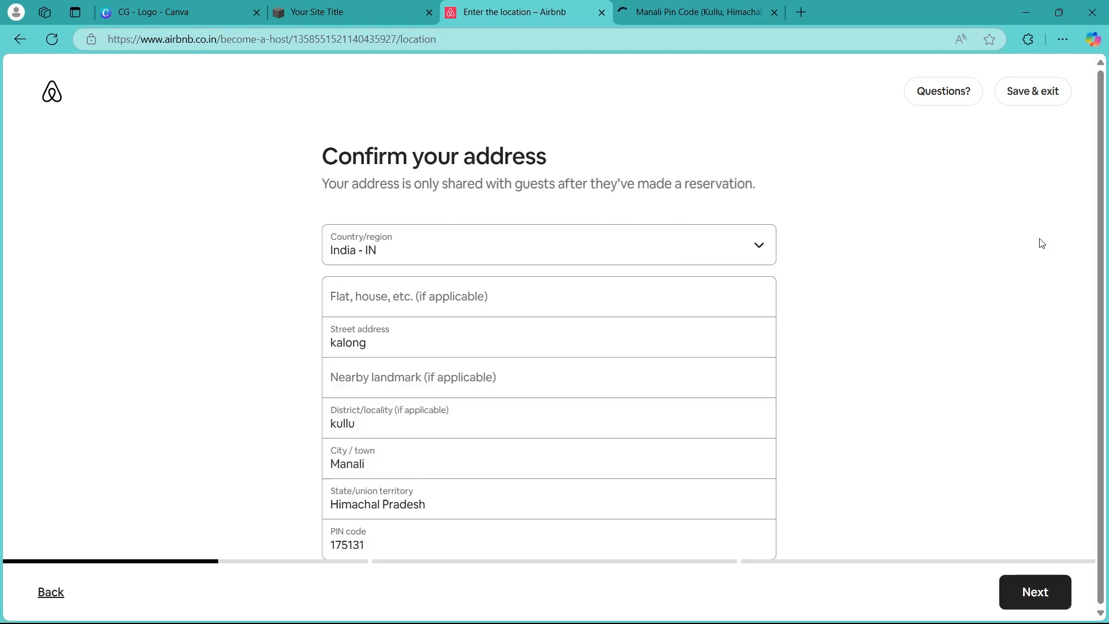
scroll(677, 319, "down", 2)
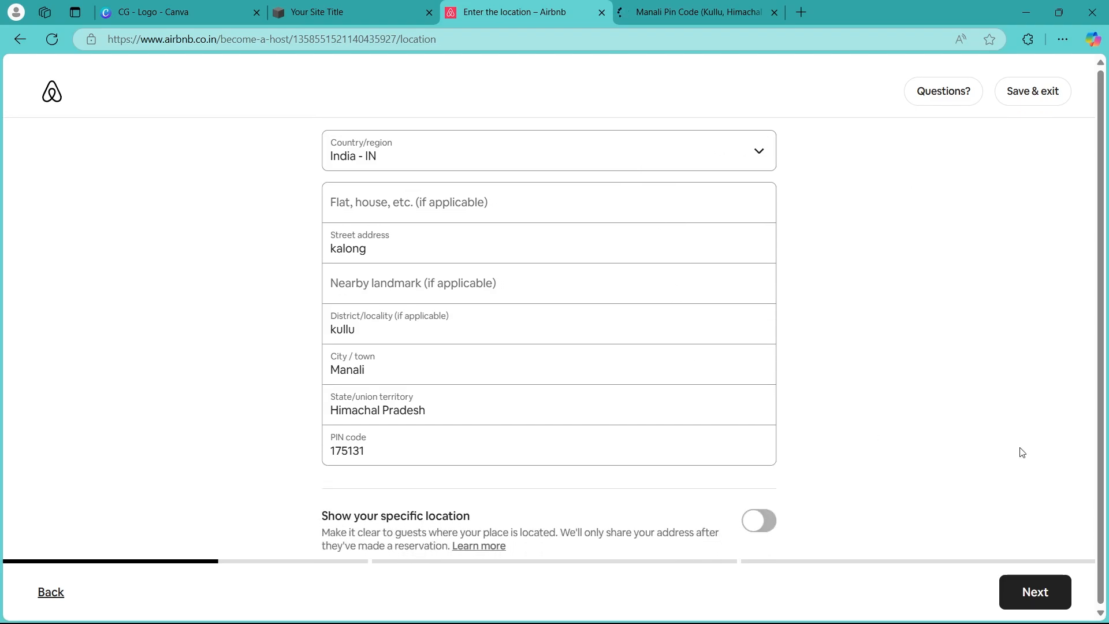
left_click(1037, 595)
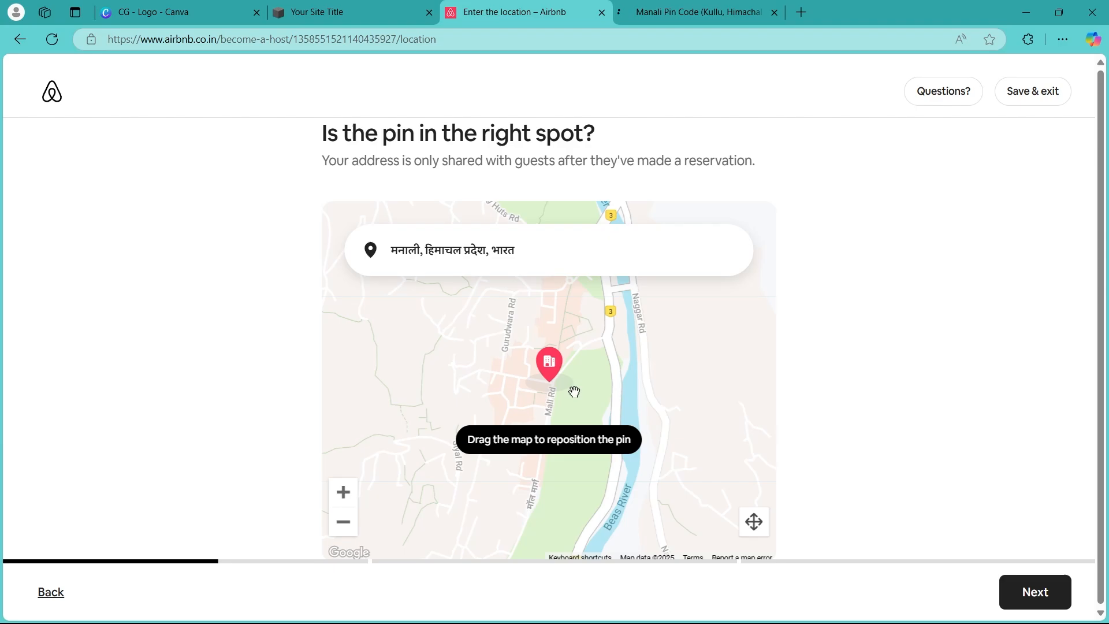
Adjust the map so the pin sits on the property's spot, then continue
mouse_move(586, 388)
left_mouse_down()
mouse_move(602, 407)
mouse_move(602, 397)
left_mouse_up()
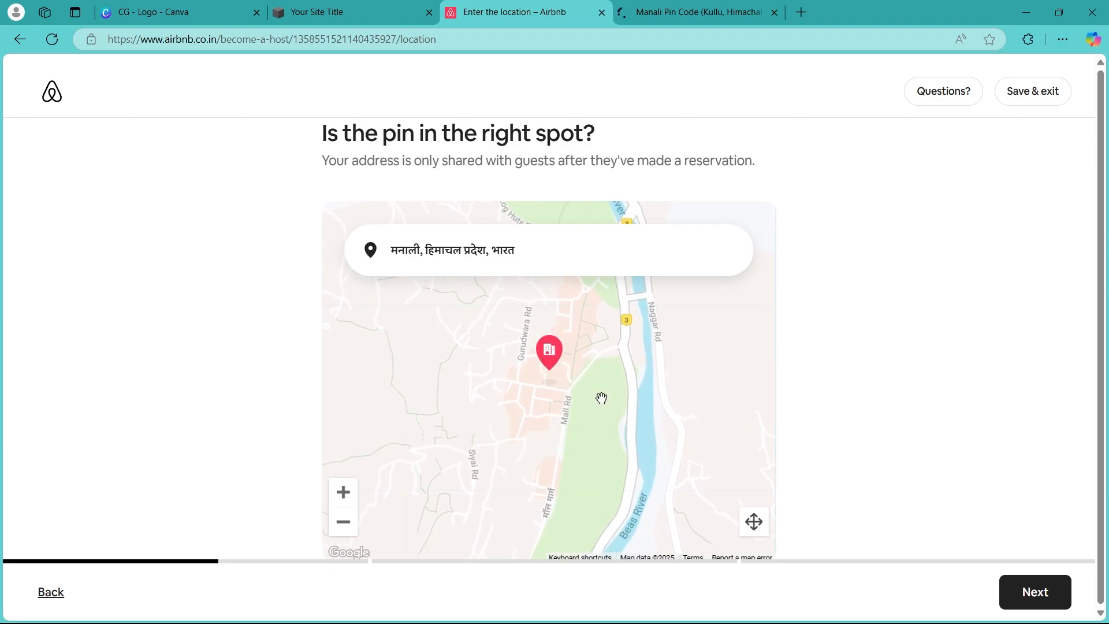
scroll(583, 380, "up", 1)
scroll(584, 380, "up", 3)
scroll(563, 388, "down", 1)
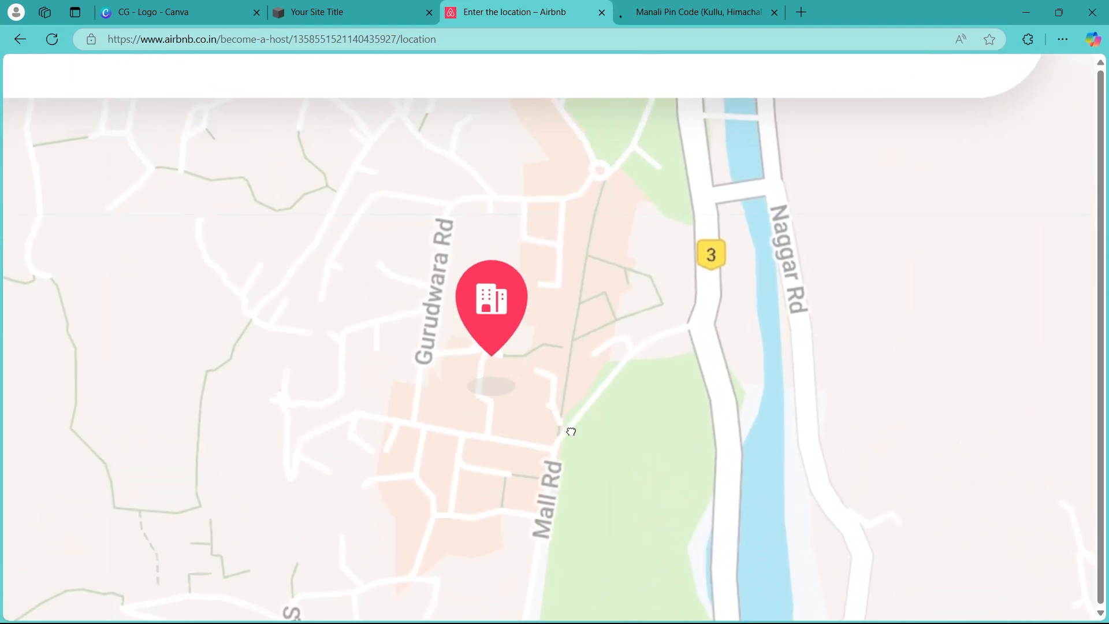
left_click_drag(554, 438, 540, 433)
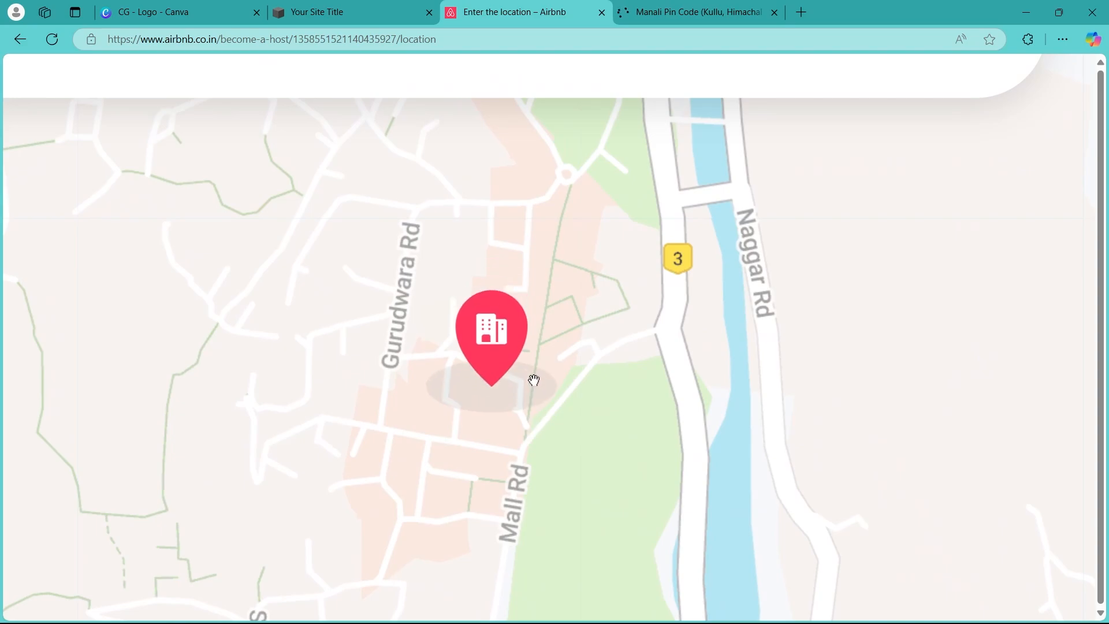
scroll(516, 563, "down", 1)
scroll(661, 379, "down", 4)
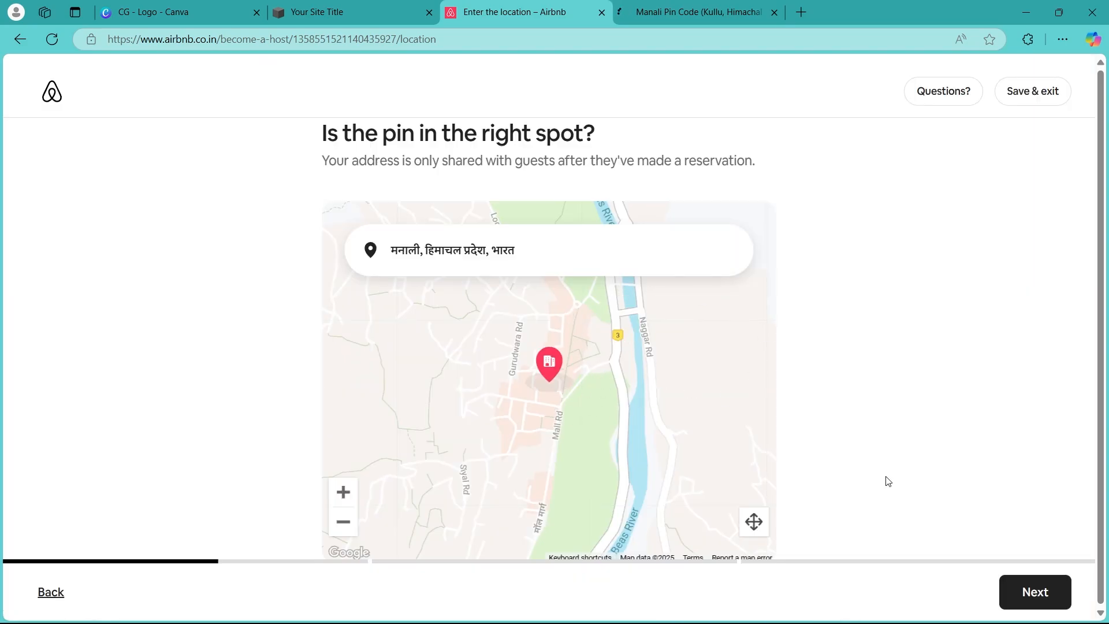
left_click(1042, 588)
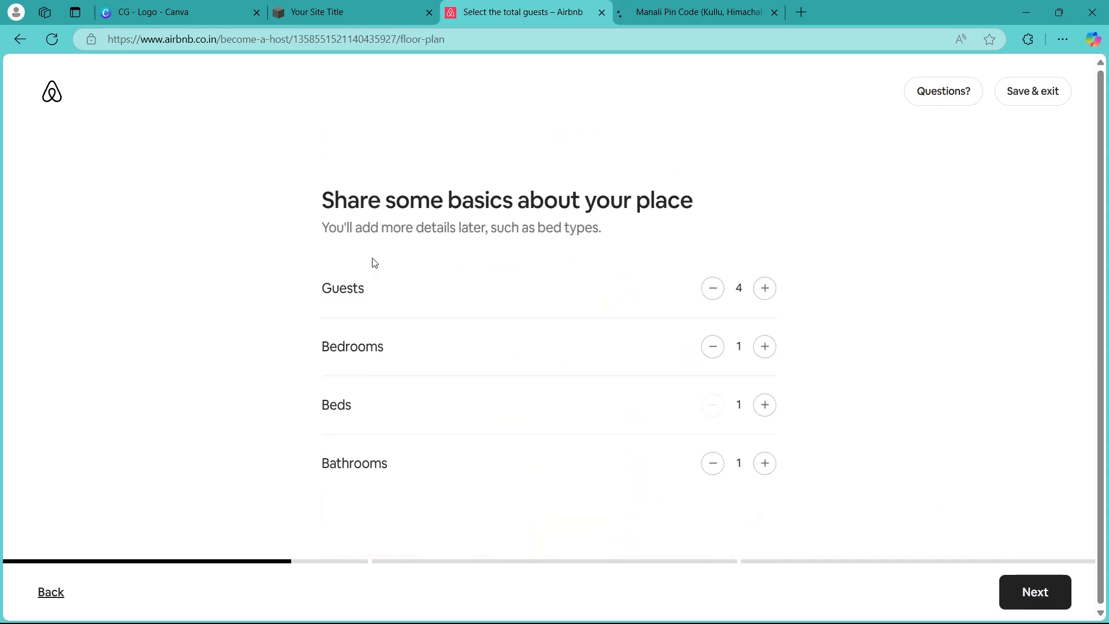
Set guests to 10, bedrooms to 3, beds to 4 and bathrooms to 6, then continue
left_click_drag(314, 206, 697, 199)
left_click(922, 249)
left_click(764, 351)
left_click(1048, 591)
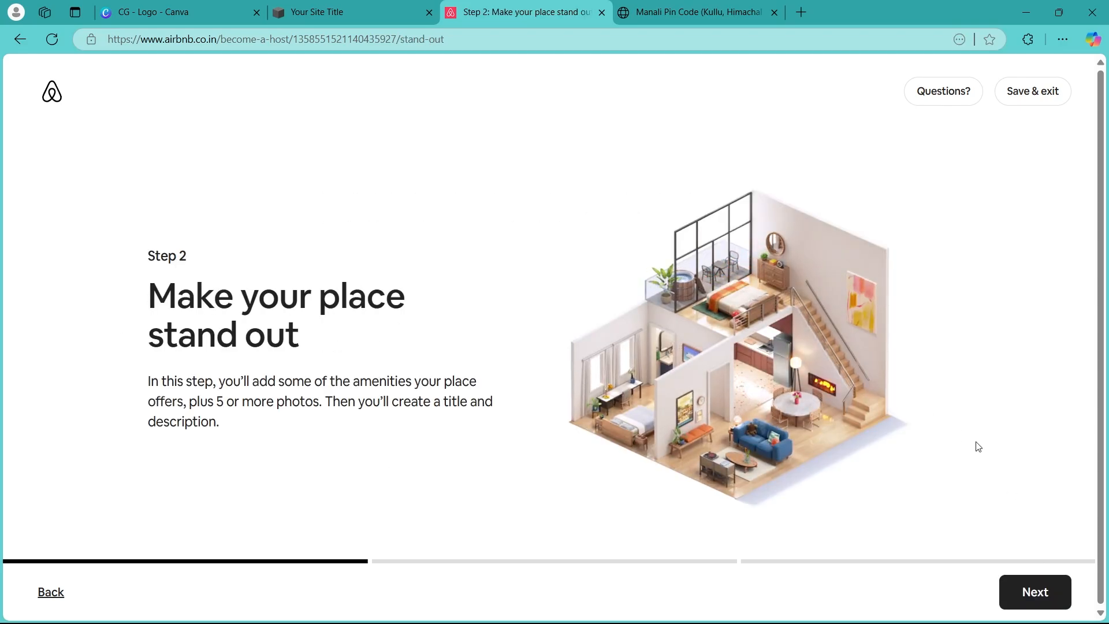
Continue to amenities and select Wifi, TV, Kitchen, Washing machine, Free parking on premises, Air conditioning and Dedicated workspace
left_click(1055, 595)
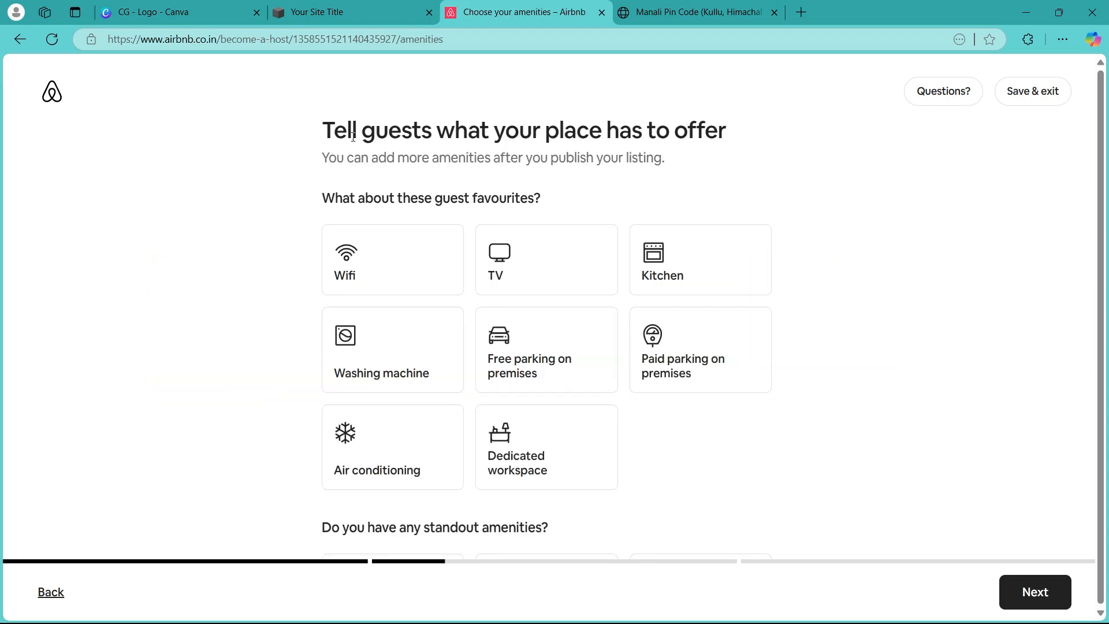
left_click(404, 268)
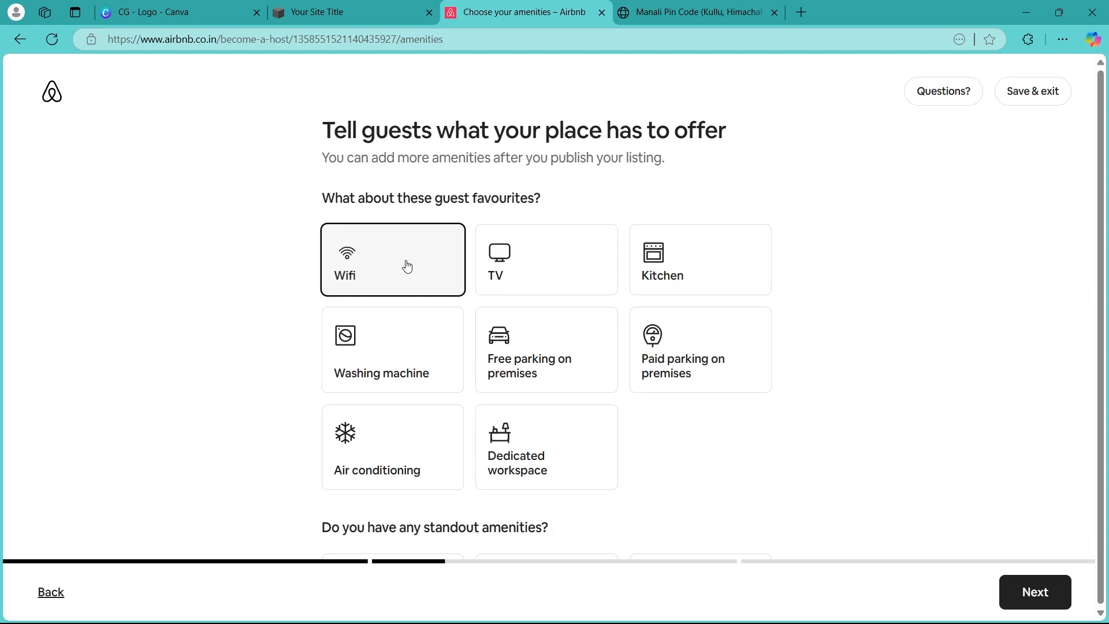
left_click(559, 268)
left_click(721, 272)
left_click(728, 358)
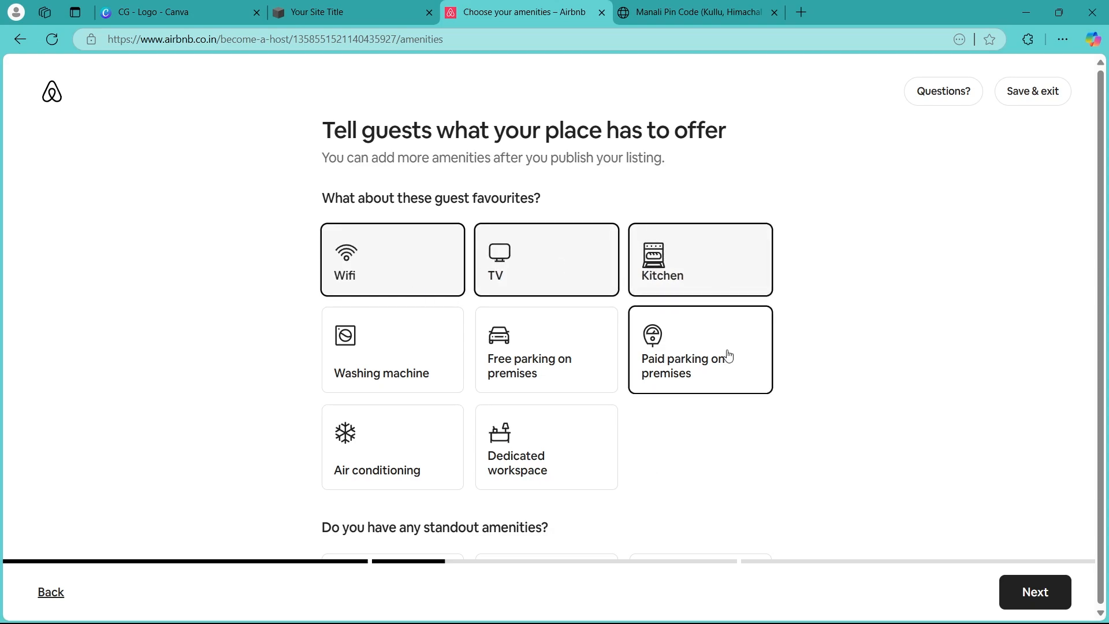
left_click(396, 370)
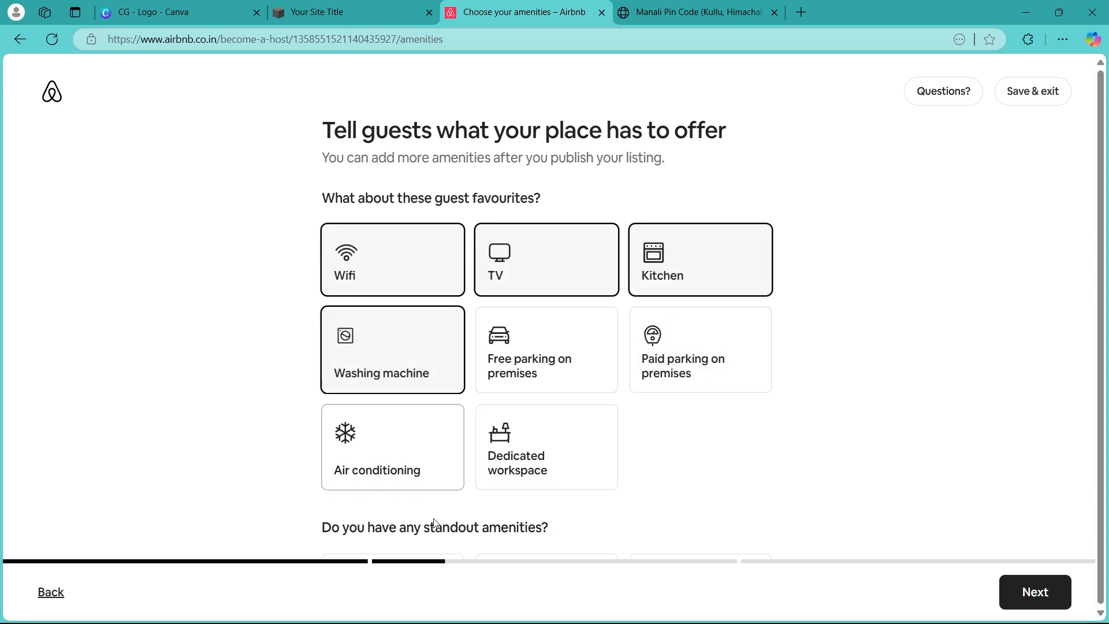
left_click(421, 453)
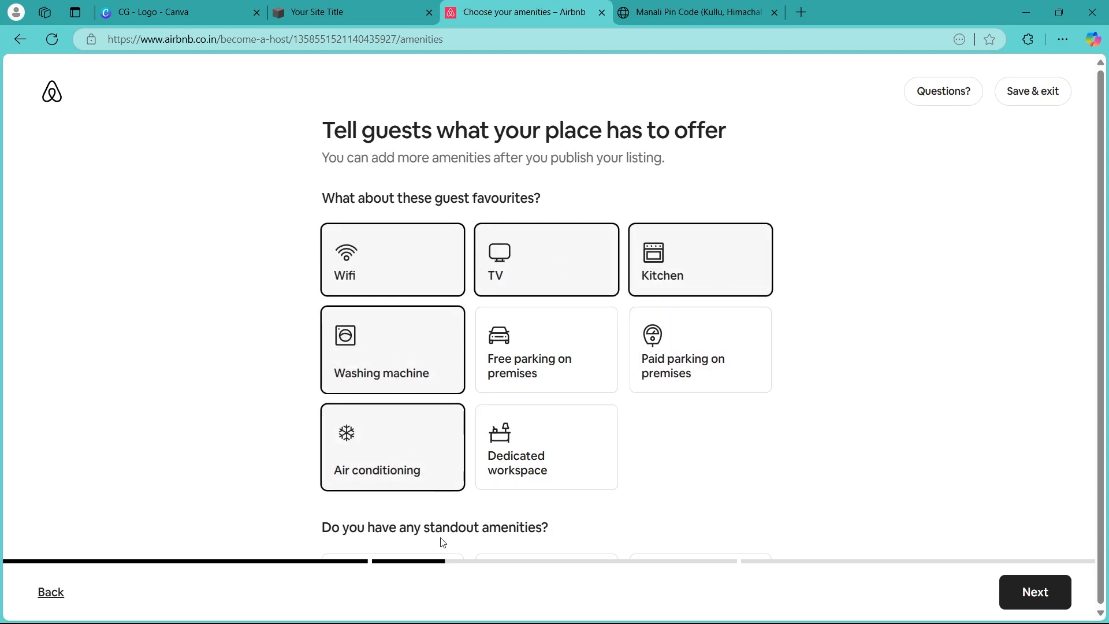
left_click(529, 360)
left_click(532, 471)
Select Outdoor shower, Lake access, Pool table and Exercise equipment as standout amenities
scroll(531, 471, "down", 3)
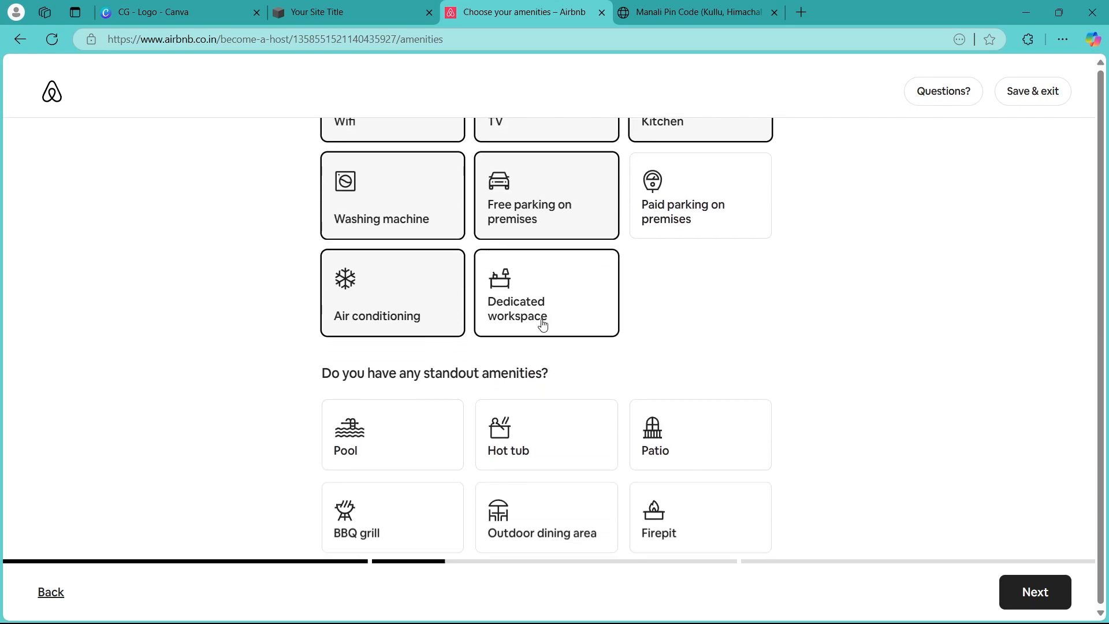
scroll(543, 325, "down", 3)
left_click_drag(307, 215, 589, 206)
left_click(938, 283)
left_click(537, 280)
scroll(554, 278, "down", 1)
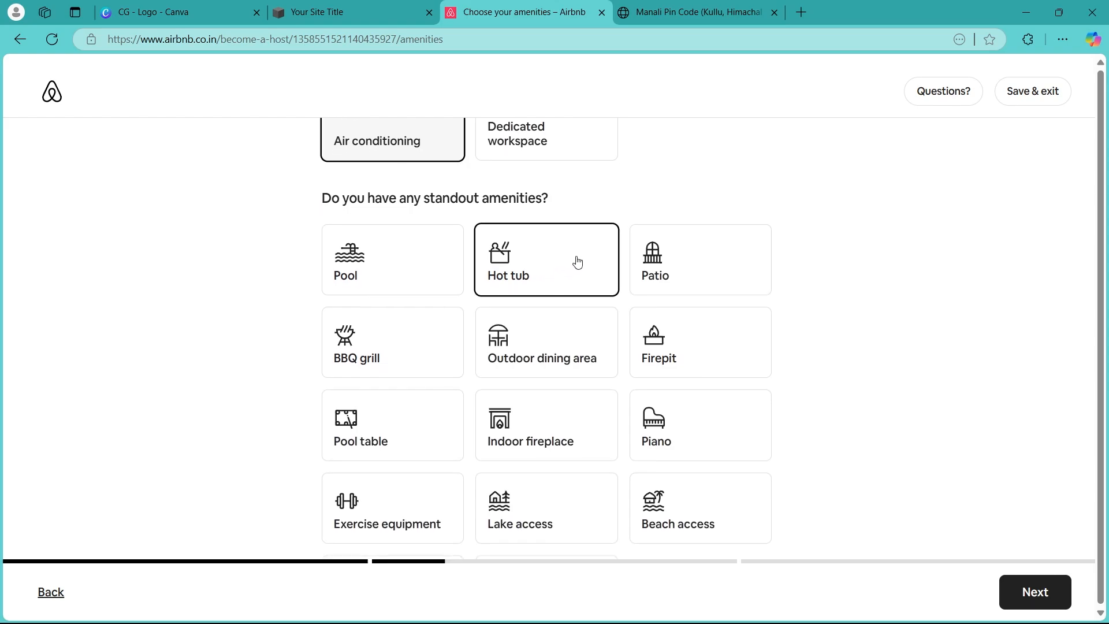
scroll(696, 364, "down", 1)
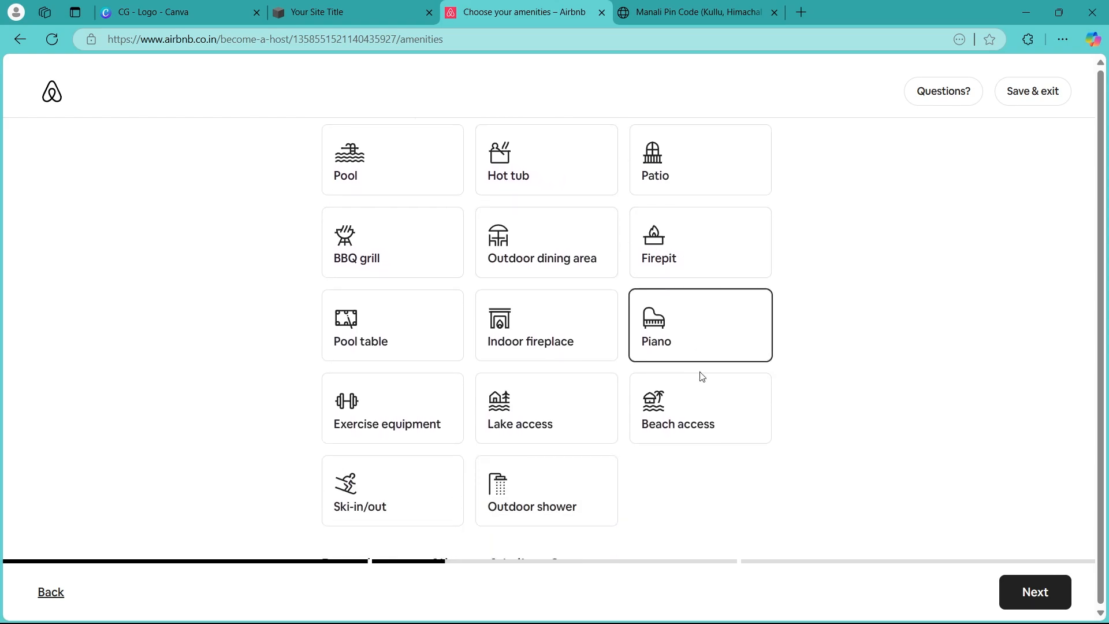
left_click(532, 491)
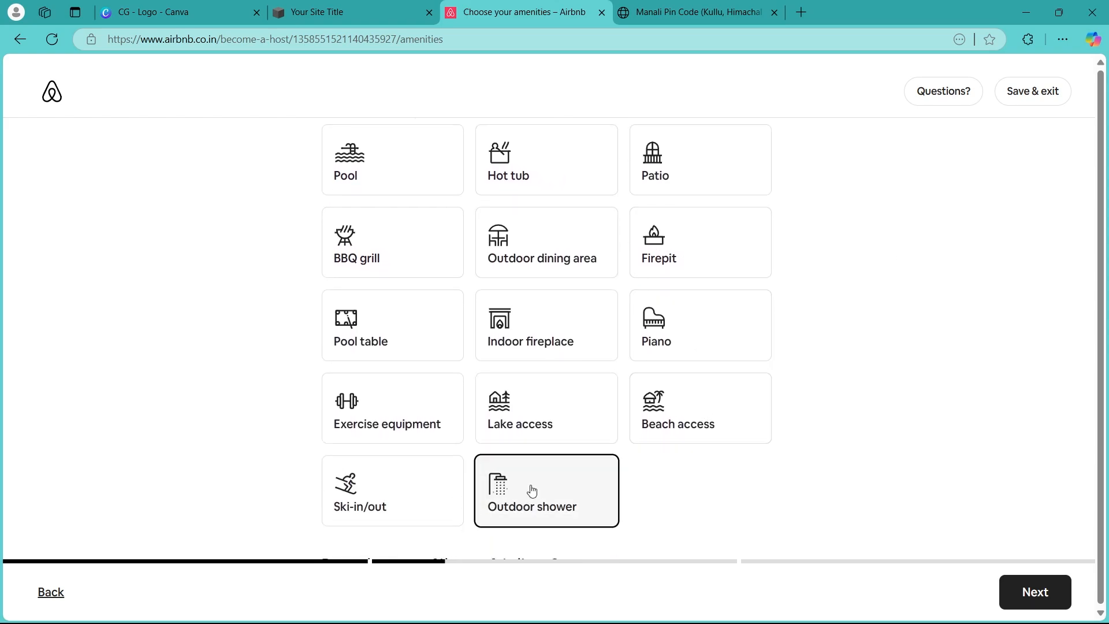
left_click(532, 416)
left_click(415, 349)
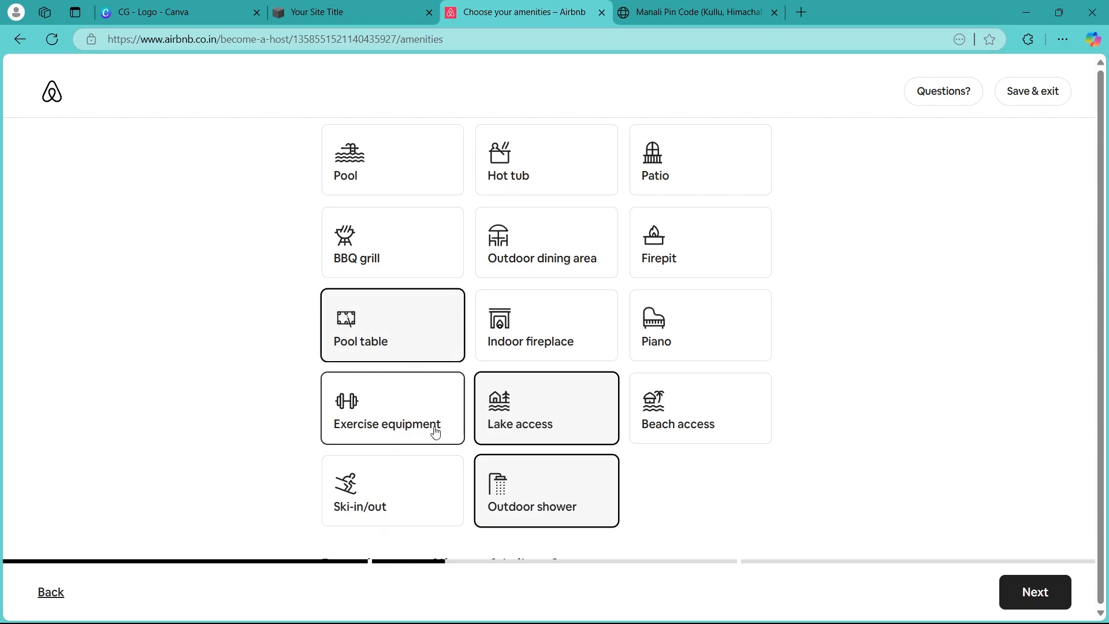
left_click(395, 398)
Select Smoke alarm and First aid kit as safety items, then continue to the photos page
scroll(724, 377, "down", 3)
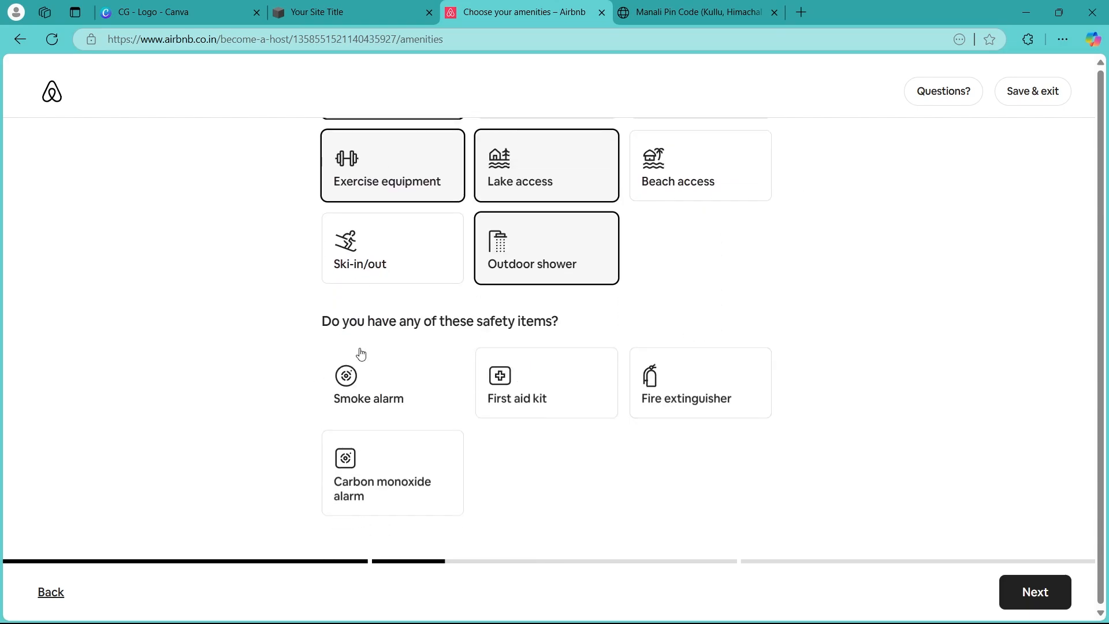
left_click(449, 364)
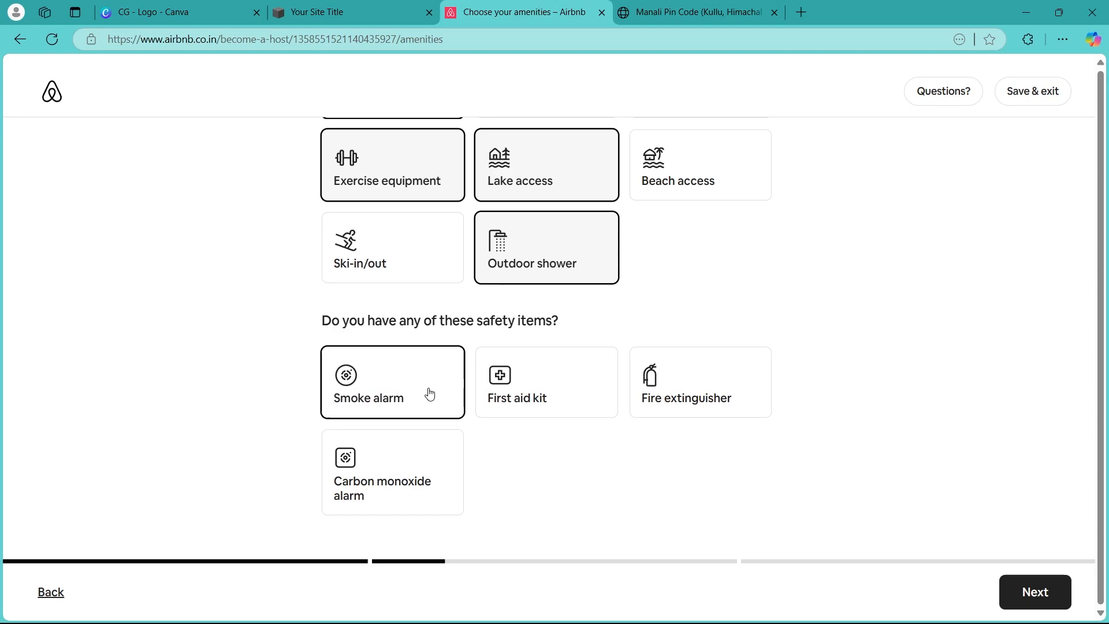
left_click(558, 391)
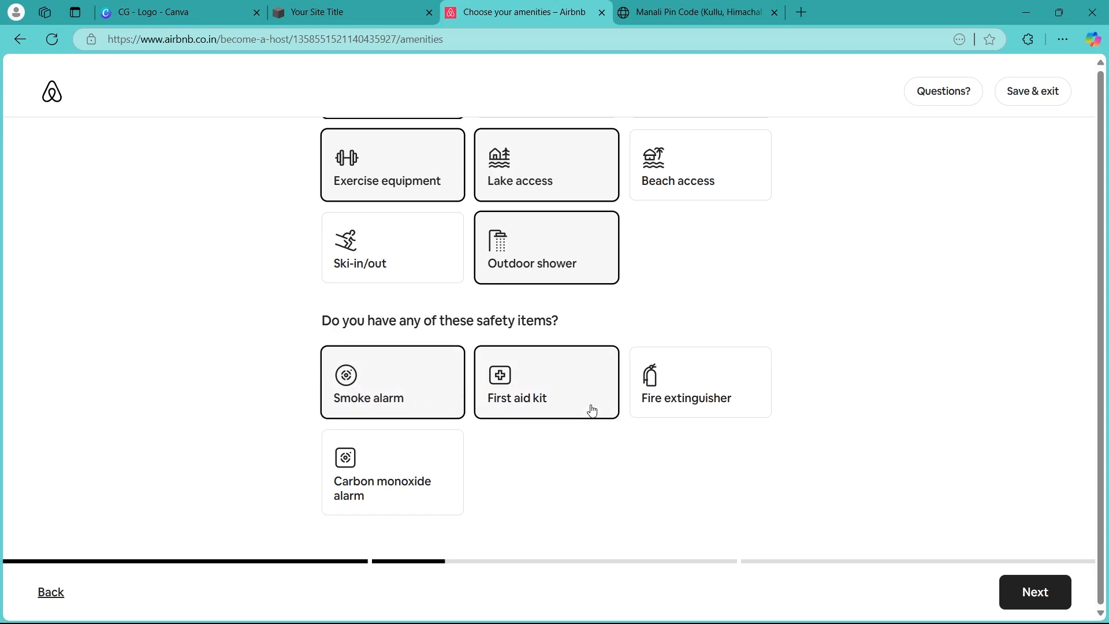
left_click(708, 378)
left_click(714, 383)
left_click(1023, 604)
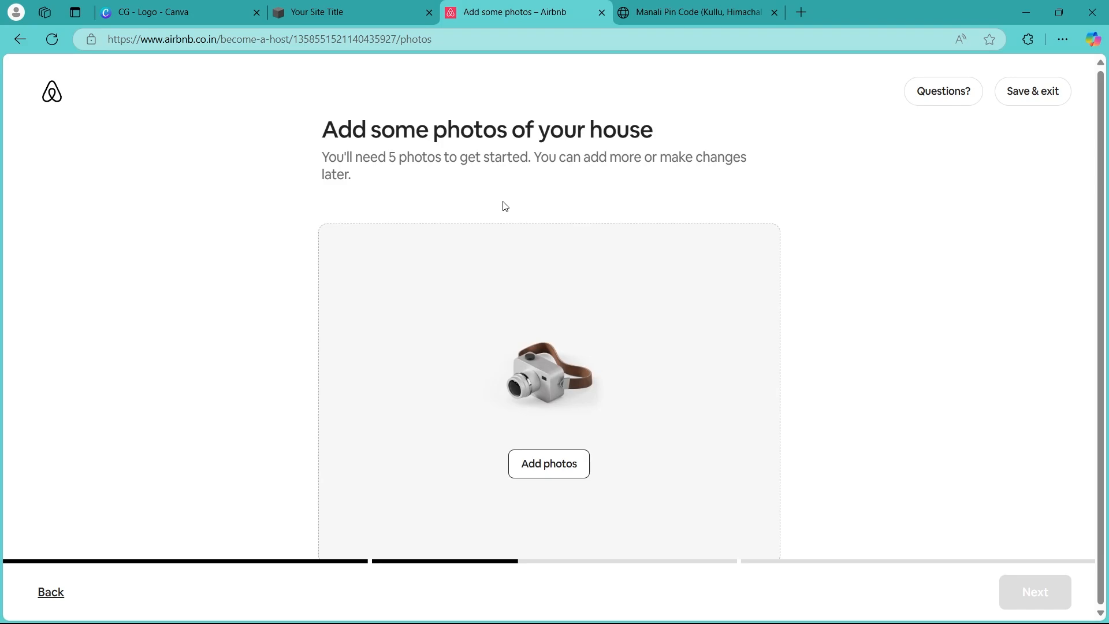
Upload two house images, including example-generated1, from the Downloads folder
left_click_drag(329, 125, 677, 133)
left_click(820, 158)
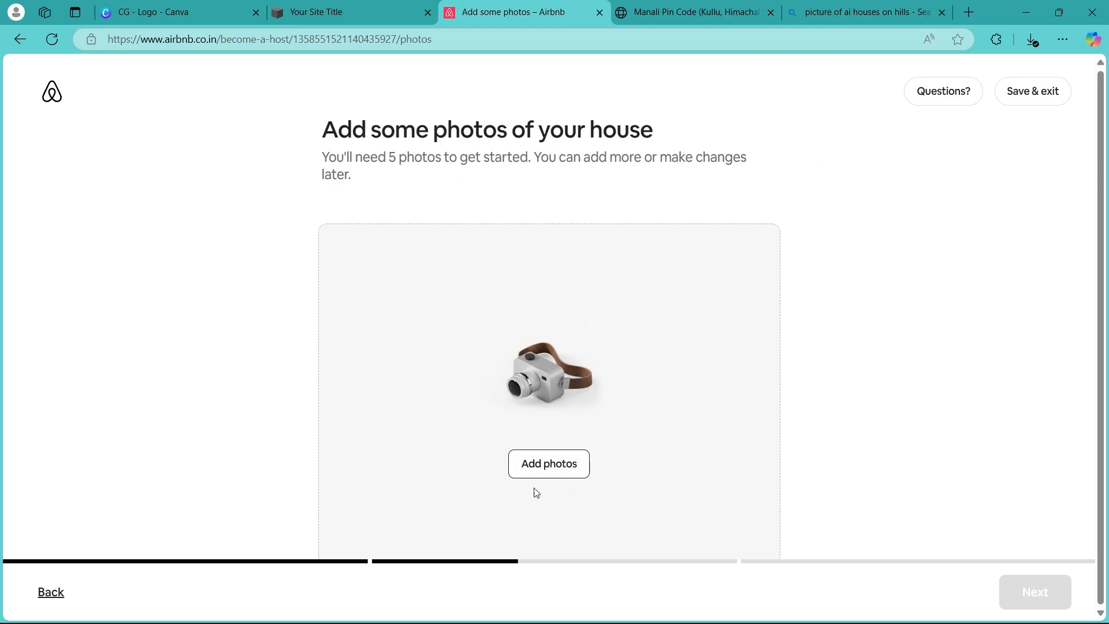
left_click(567, 464)
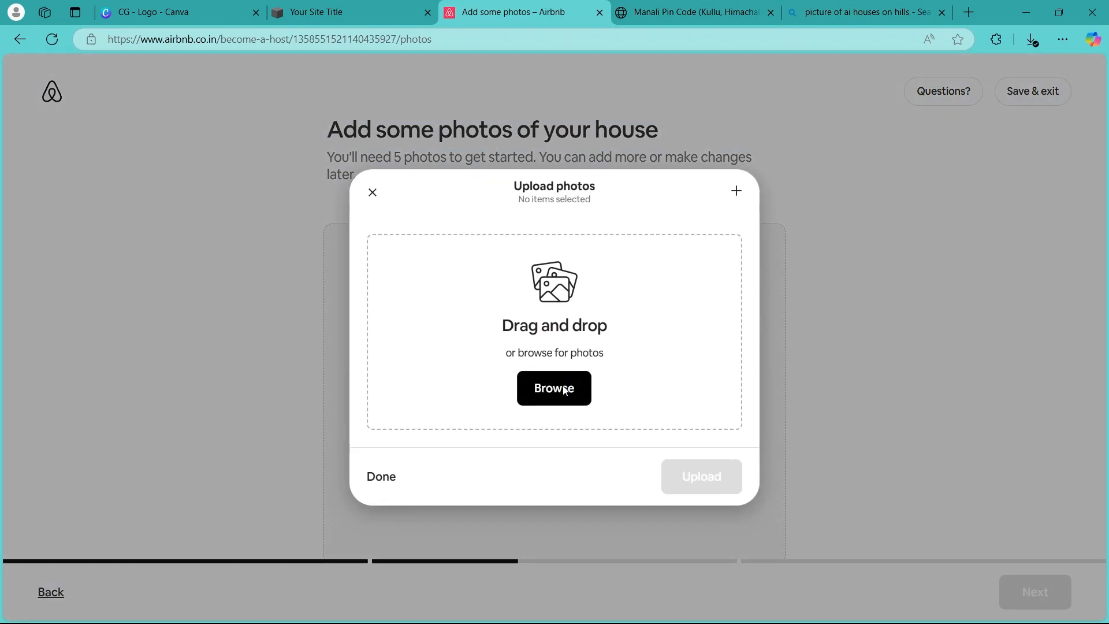
left_click(566, 391)
left_click(186, 131)
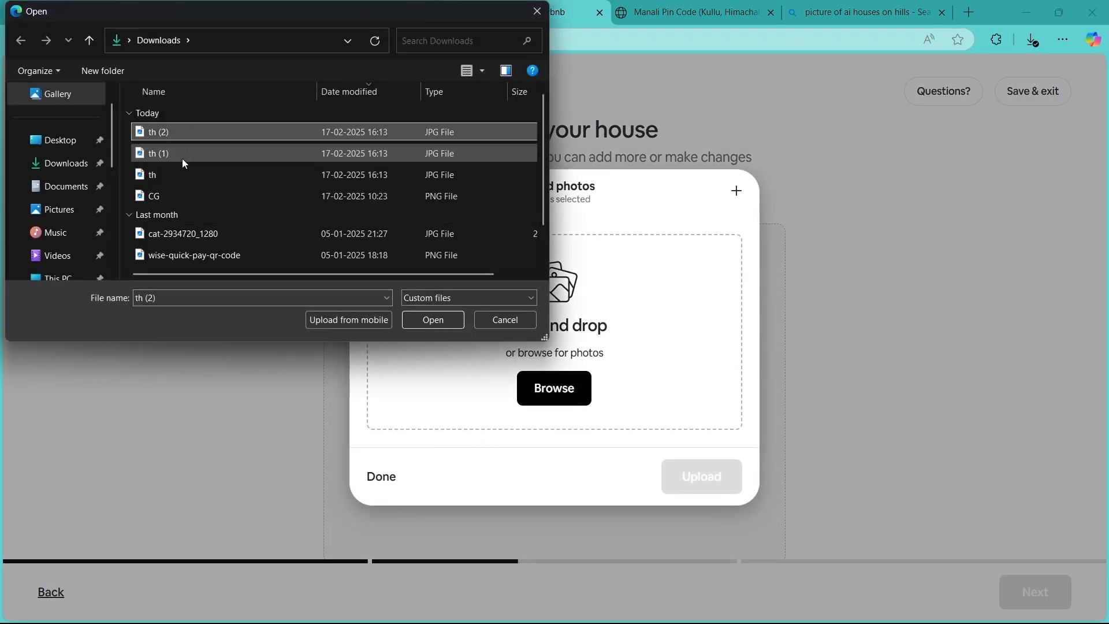
left_click(181, 175, "shift")
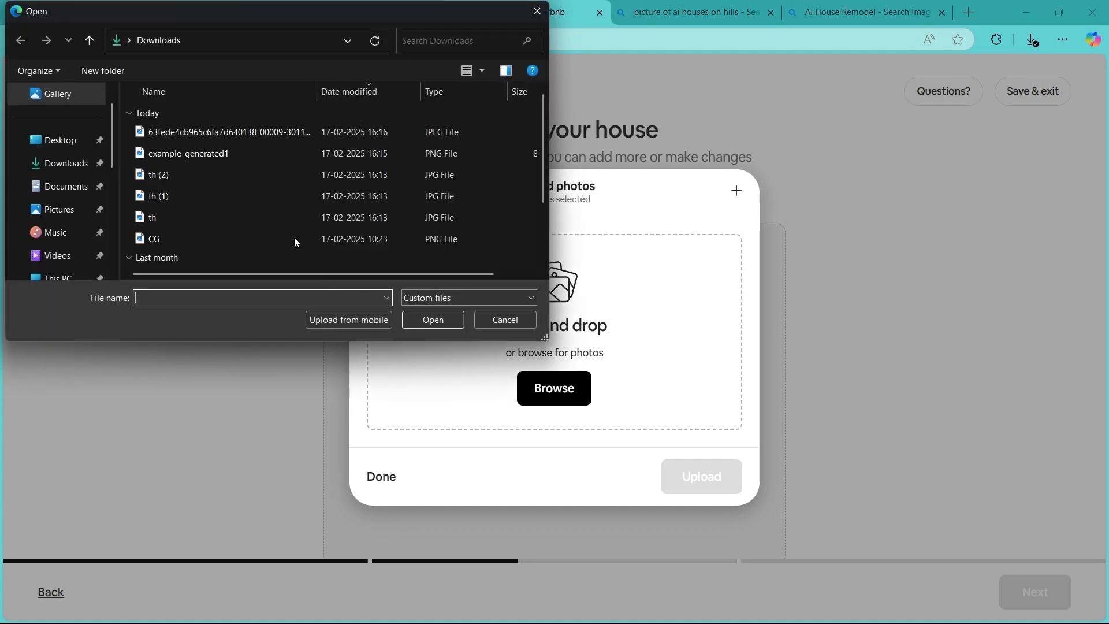
left_click(221, 148)
left_click(220, 131, "ctrl")
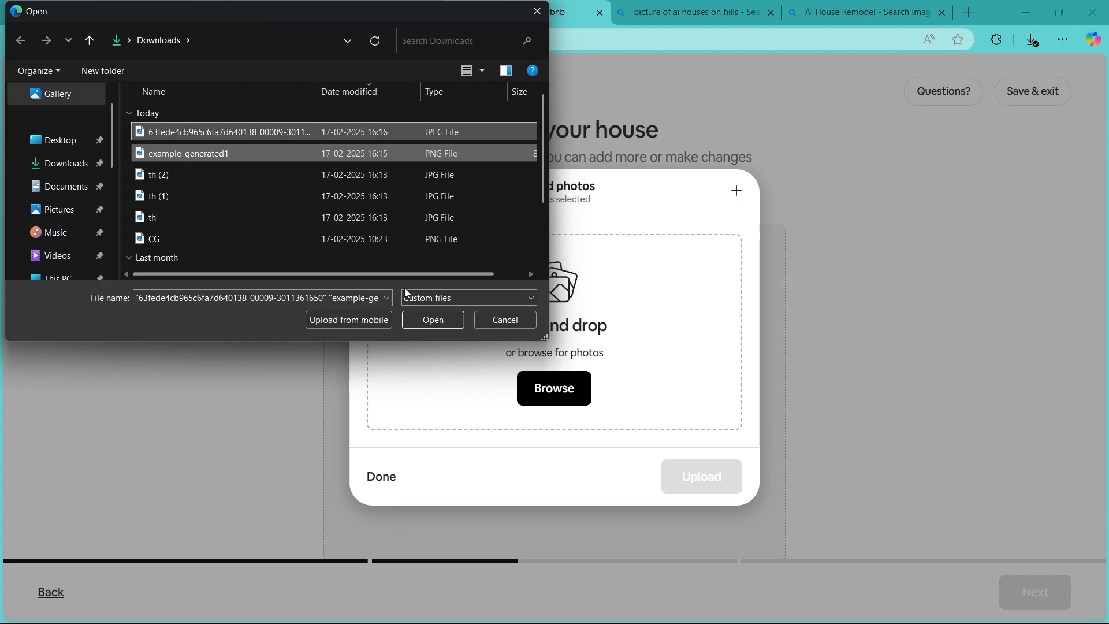
left_click(432, 320)
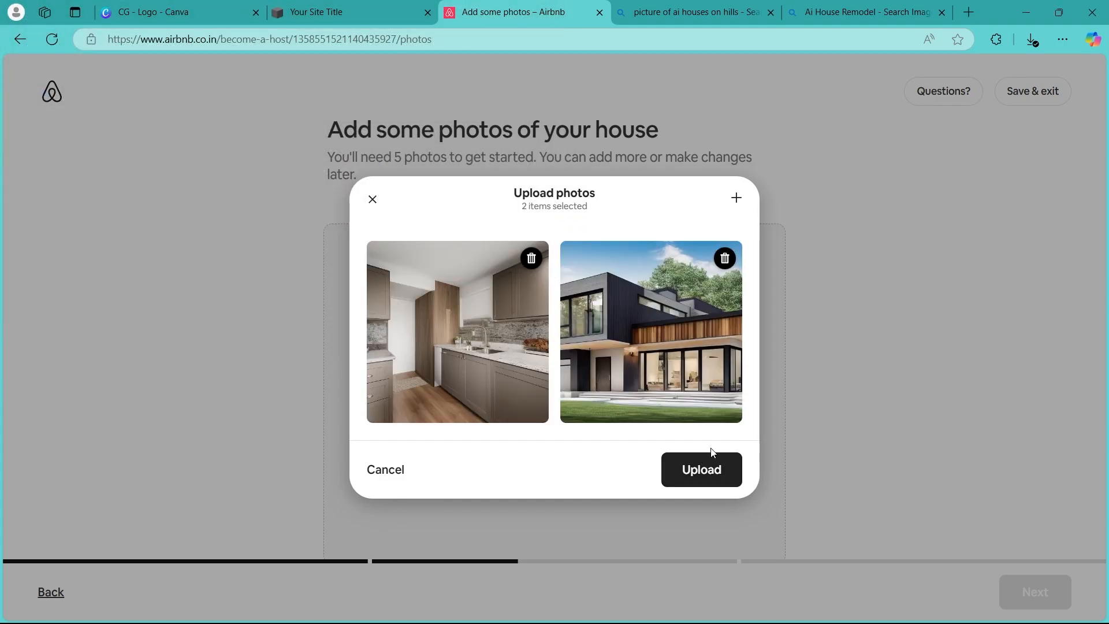
left_click(706, 480)
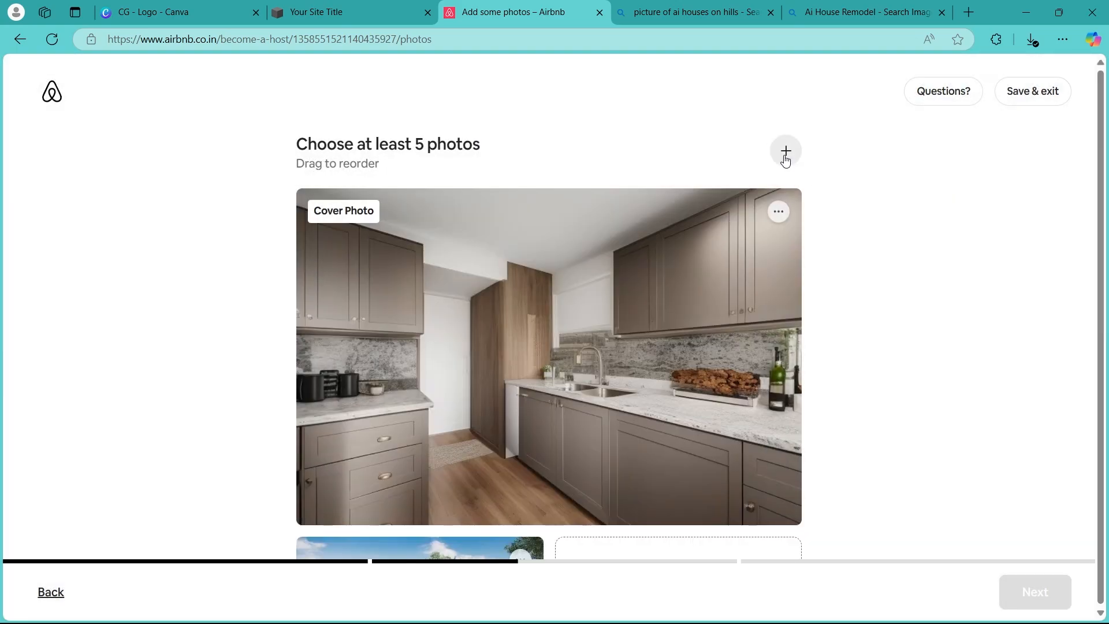
Add more photos to reach at least five, dismiss the arrange-photos tip, and continue
left_click_drag(287, 150, 486, 148)
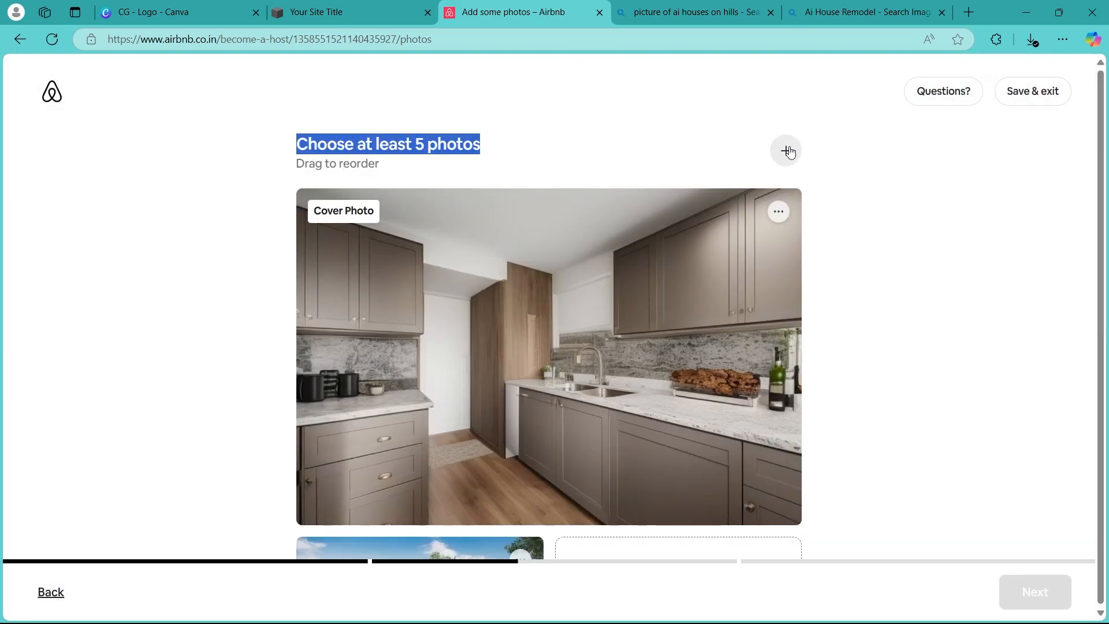
left_click(784, 151)
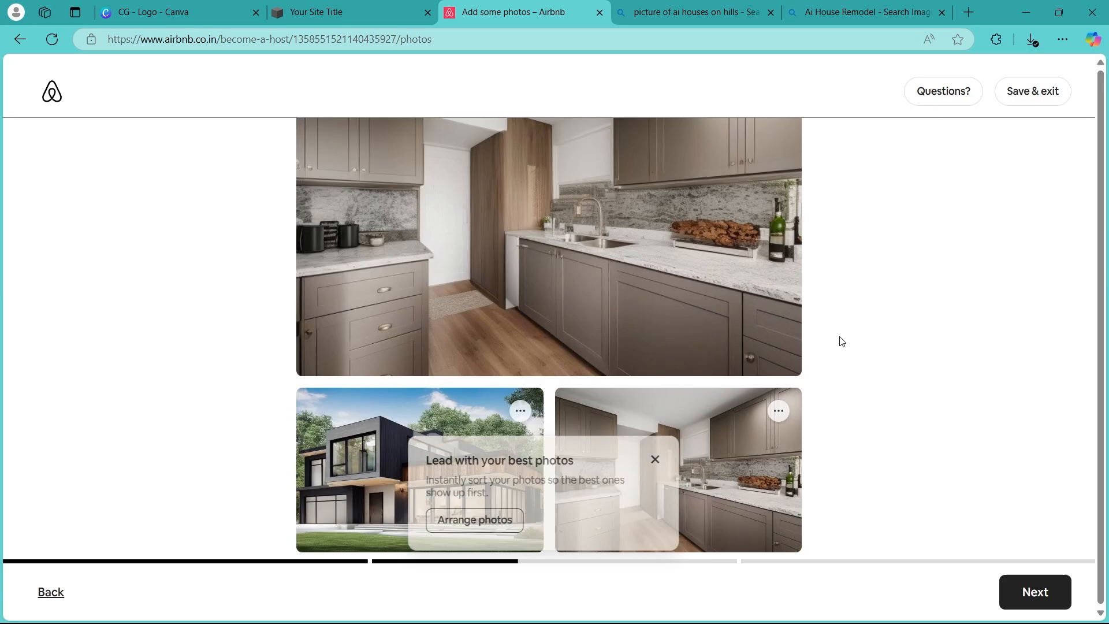
scroll(842, 341, "down", 5)
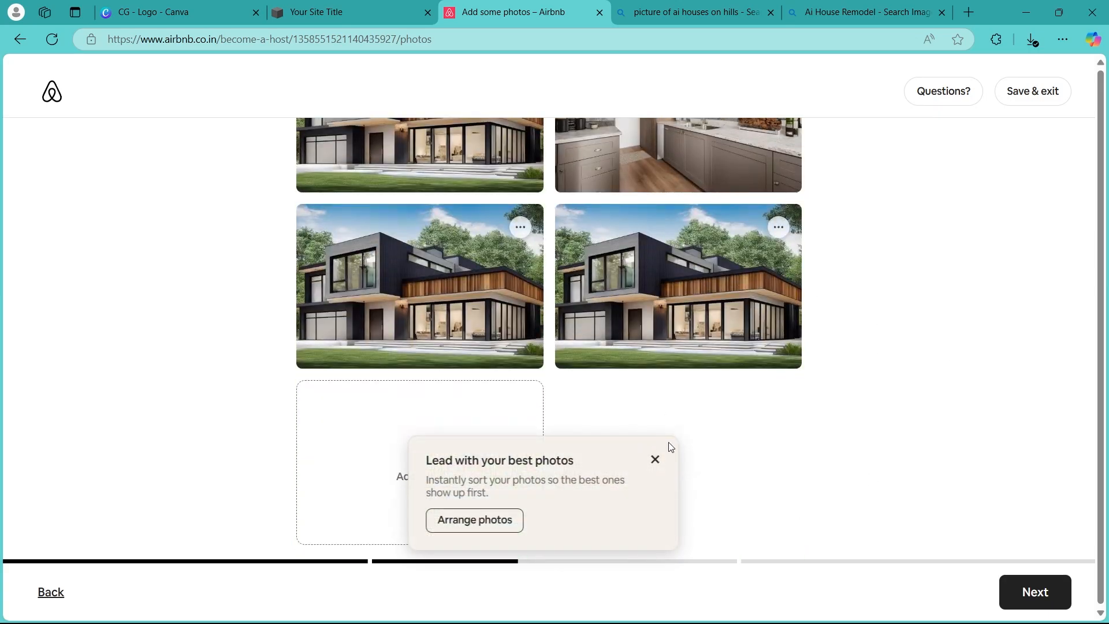
left_click(655, 460)
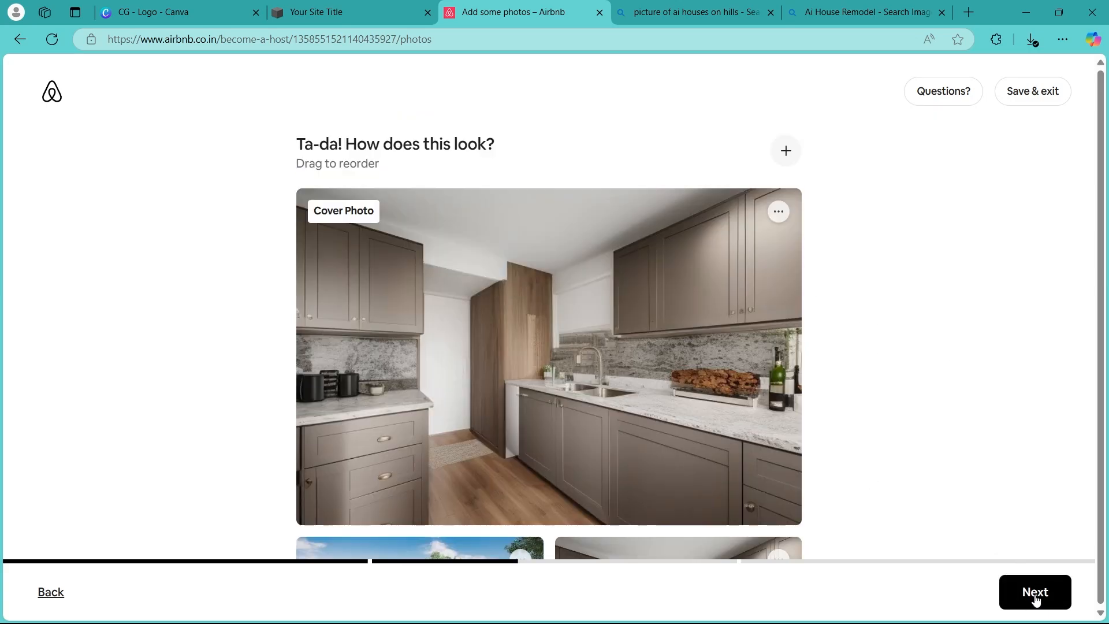
left_click(1035, 599)
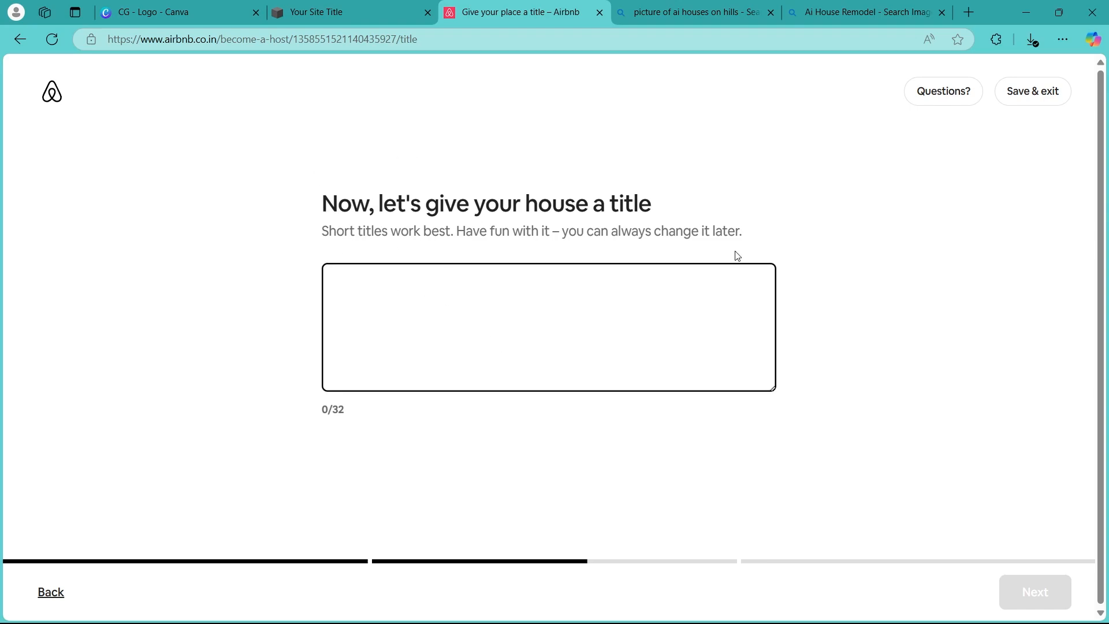
Give the house the title Fun PaLace and continue
key("Tab")
left_click(378, 290)
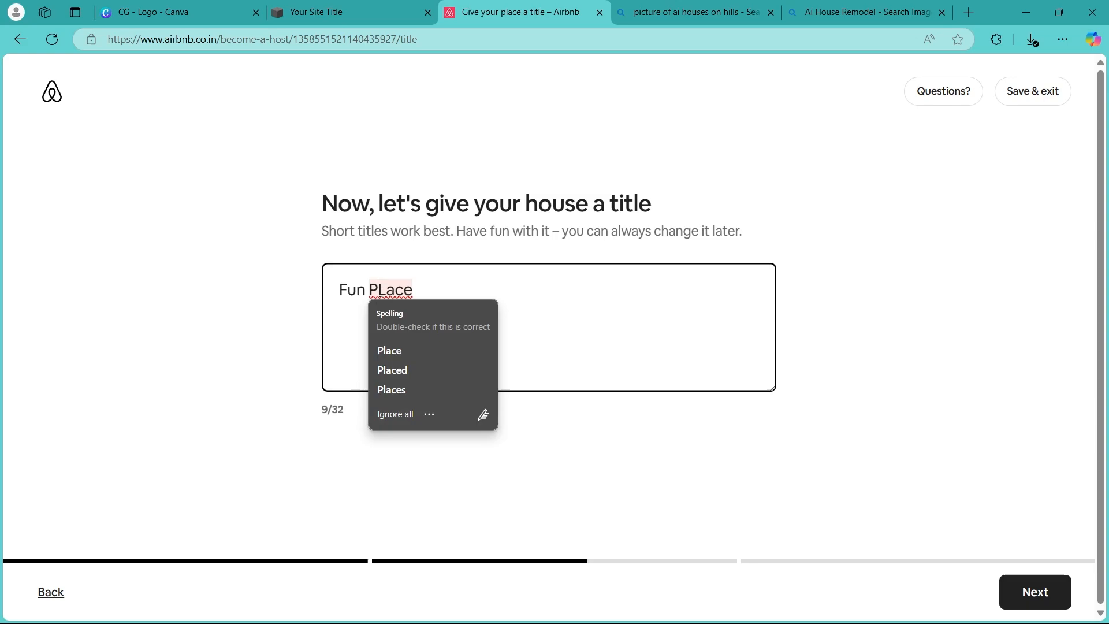
type("a")
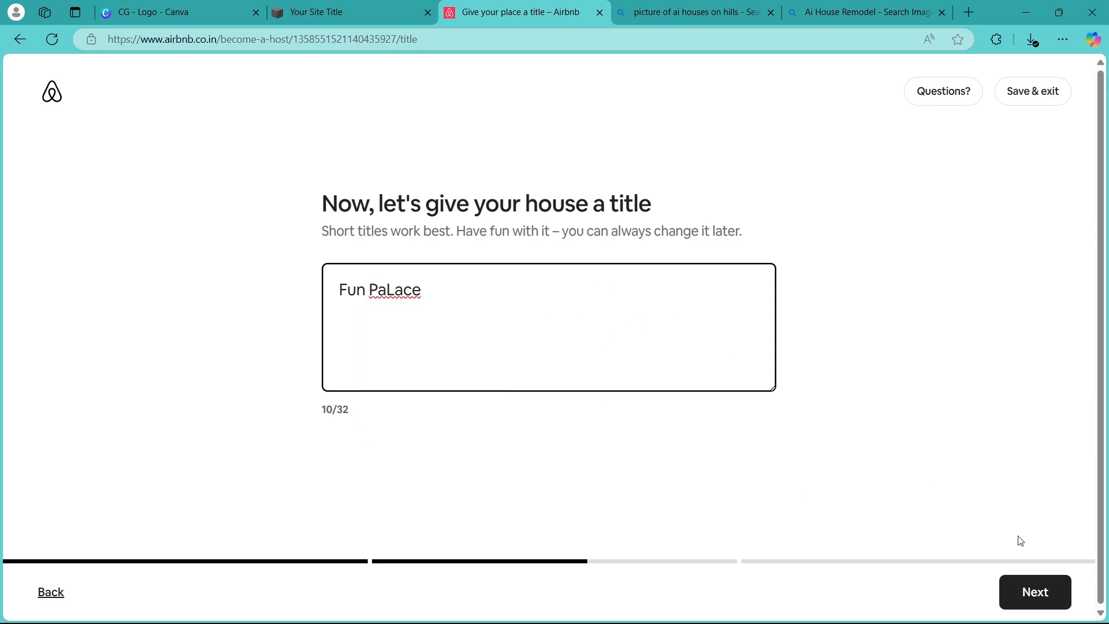
left_click(1037, 591)
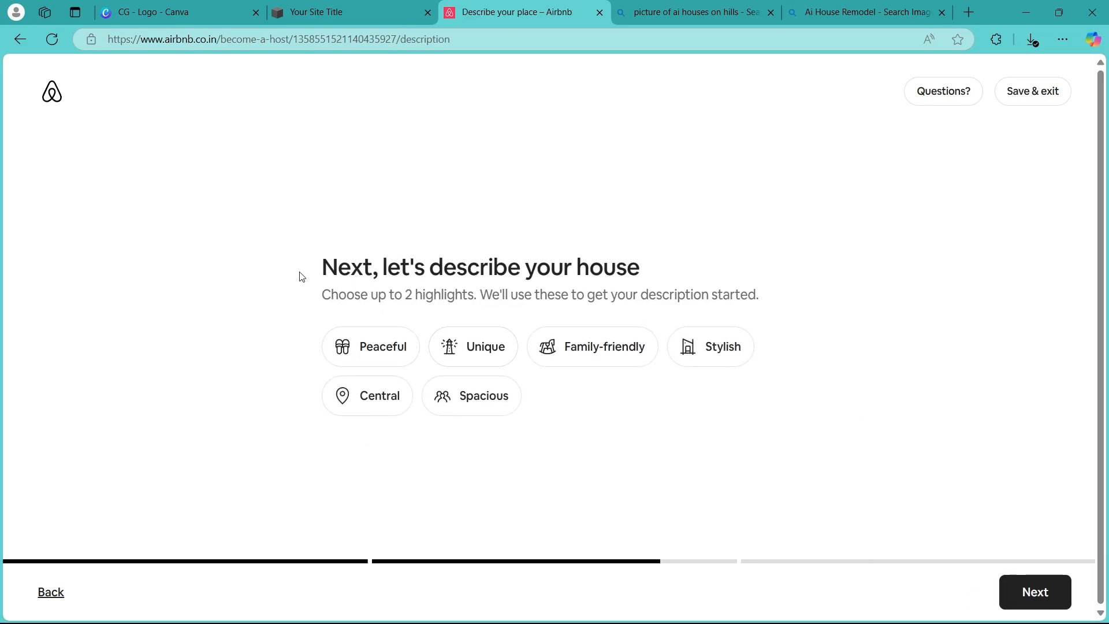
Choose Family-friendly and Stylish as the house's two highlights and continue
left_click_drag(300, 274, 649, 265)
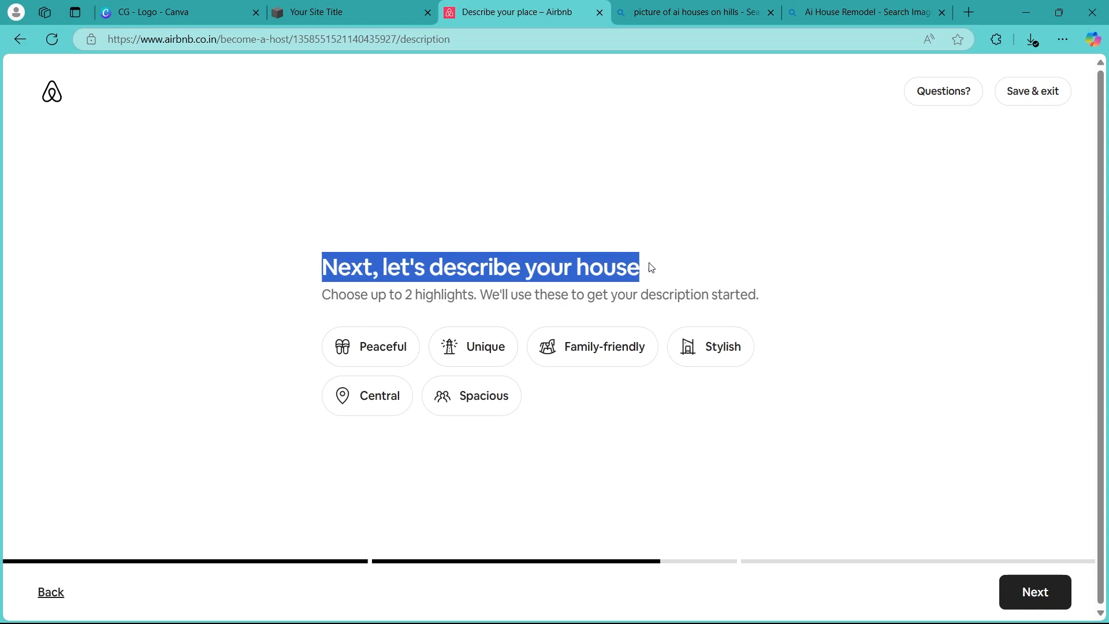
left_click(485, 306)
left_click(473, 349)
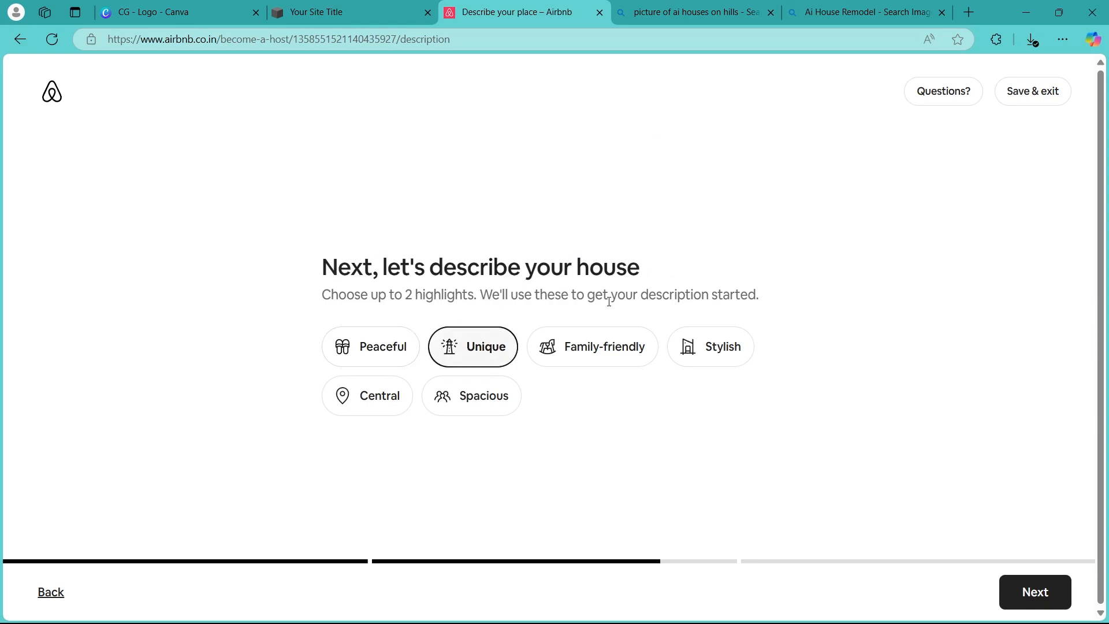
left_click(621, 350)
left_click(711, 340)
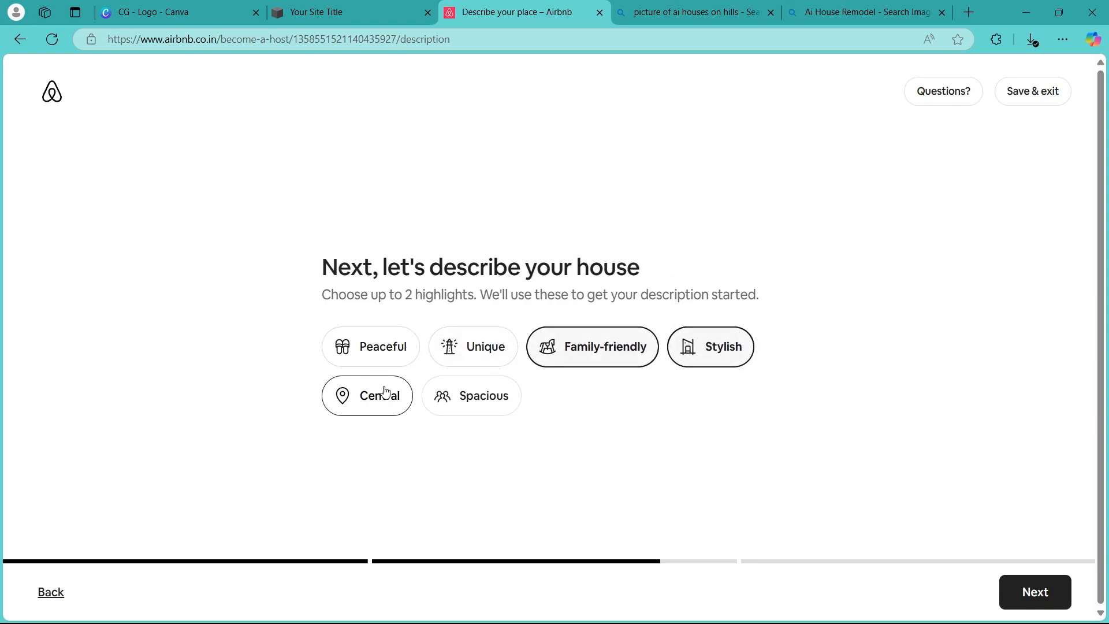
left_click(1035, 592)
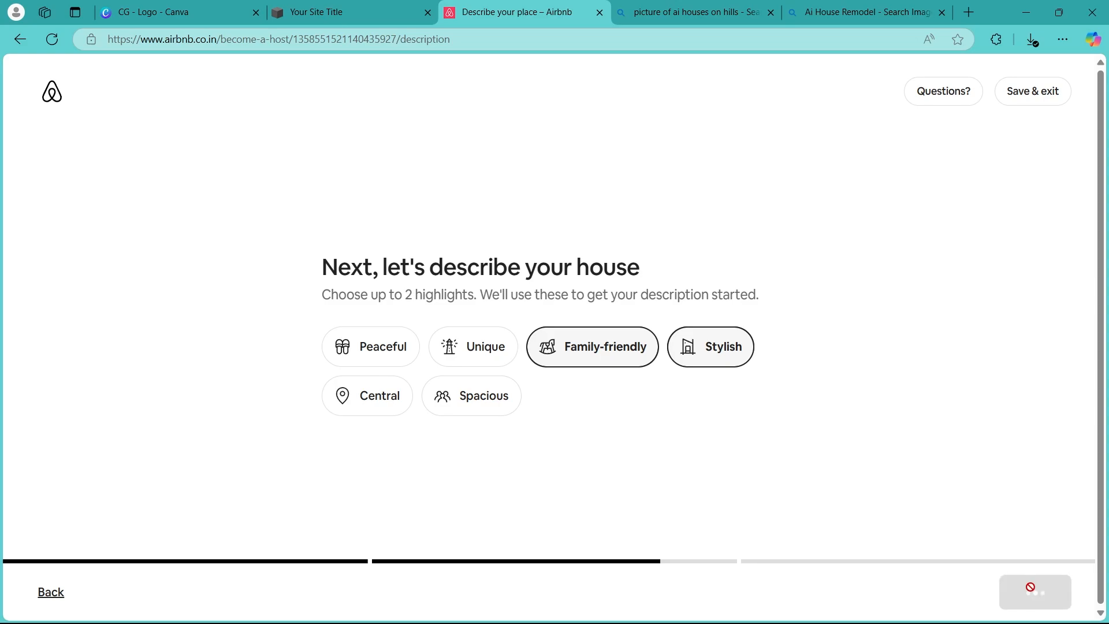
Keep the suggested description "Have fun with the whole family at this stylish place." and continue to Step 3
left_click(486, 308)
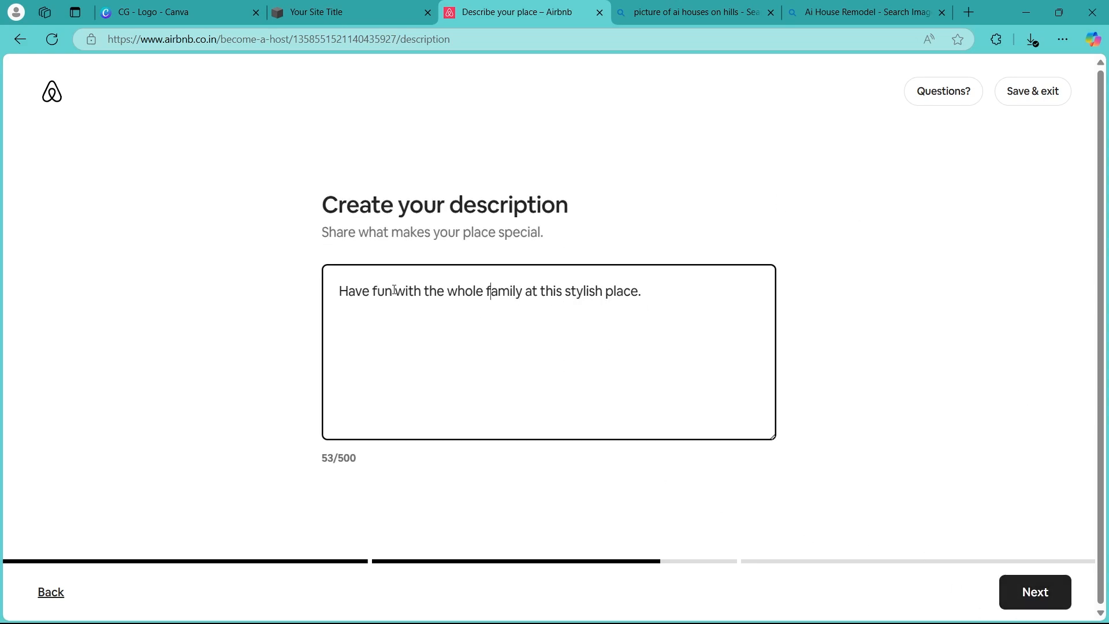
left_click_drag(368, 469, 338, 459)
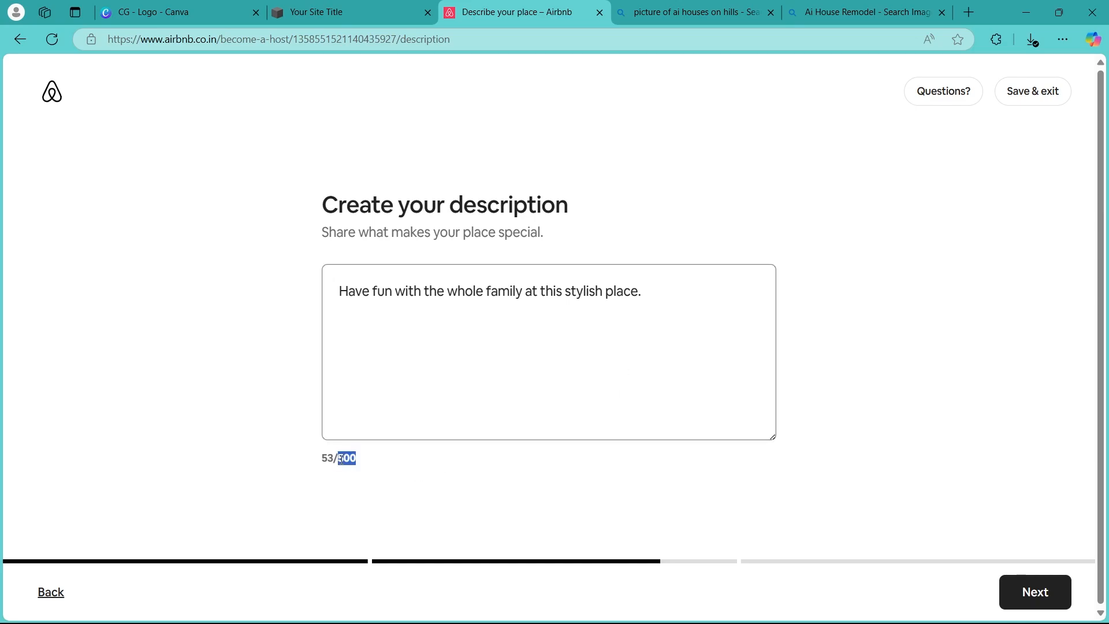
left_click(1011, 577)
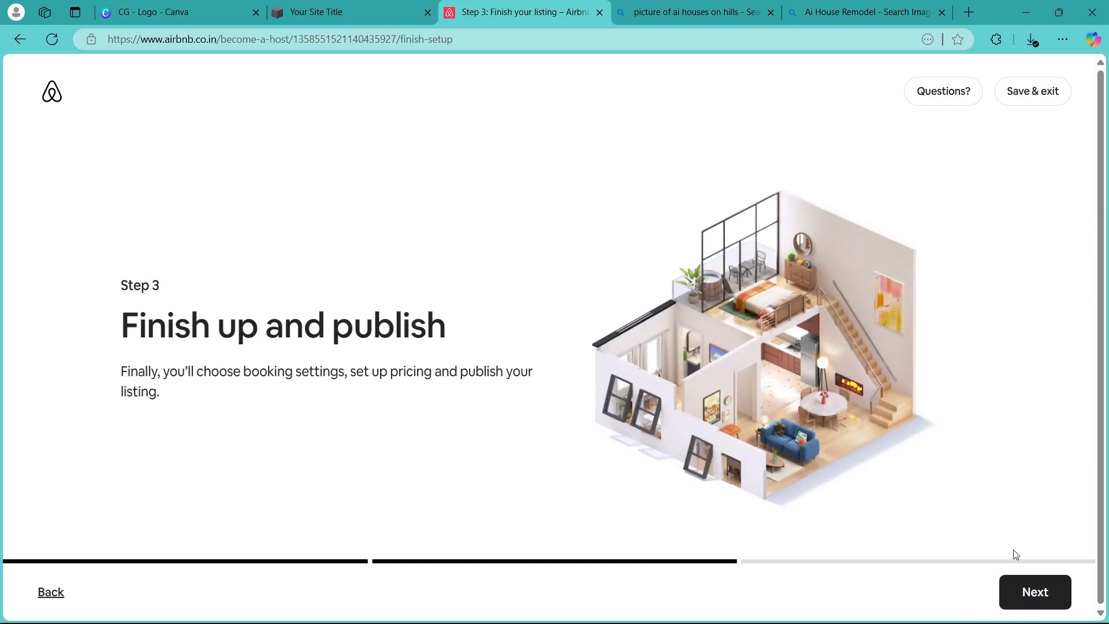
Start Step 3 and choose to approve your first 5 bookings as the booking setting, then continue
left_click(1004, 589)
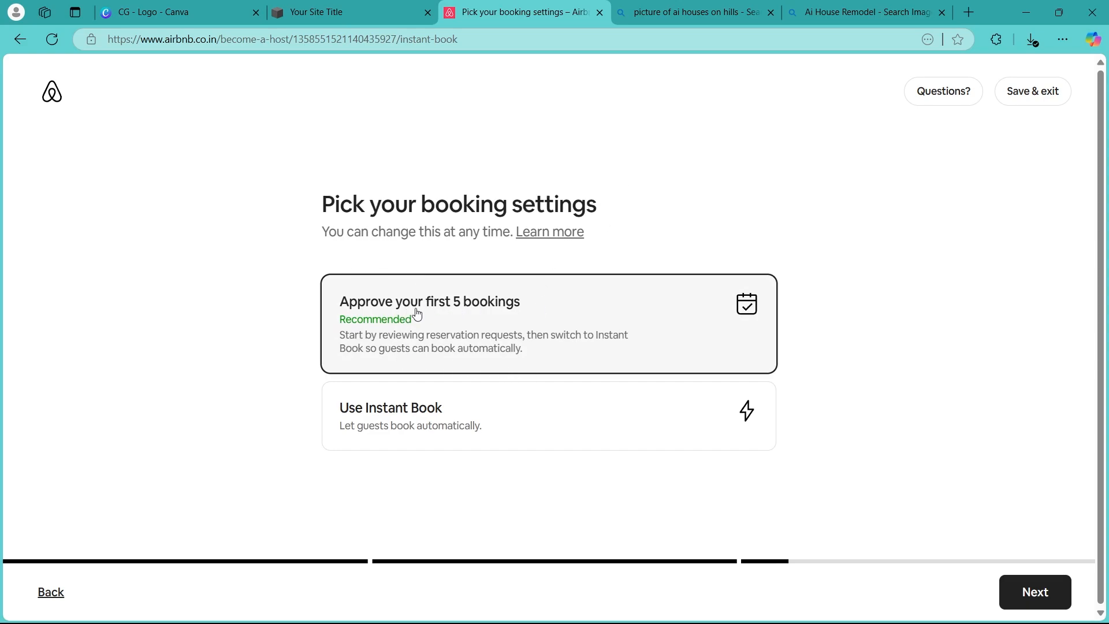
left_click(528, 417)
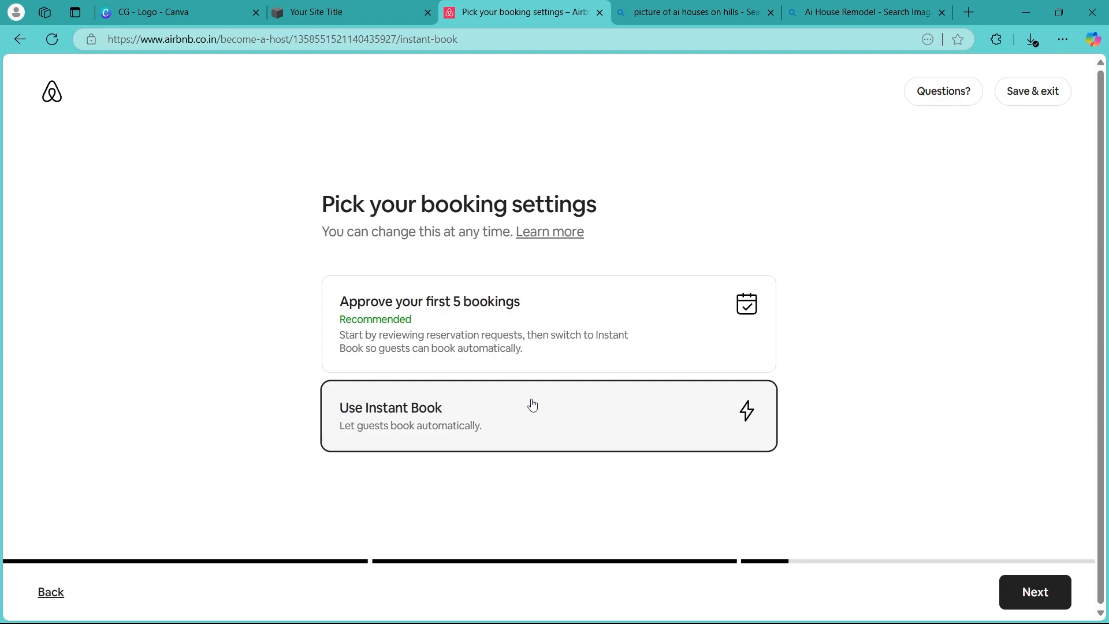
left_click(420, 338)
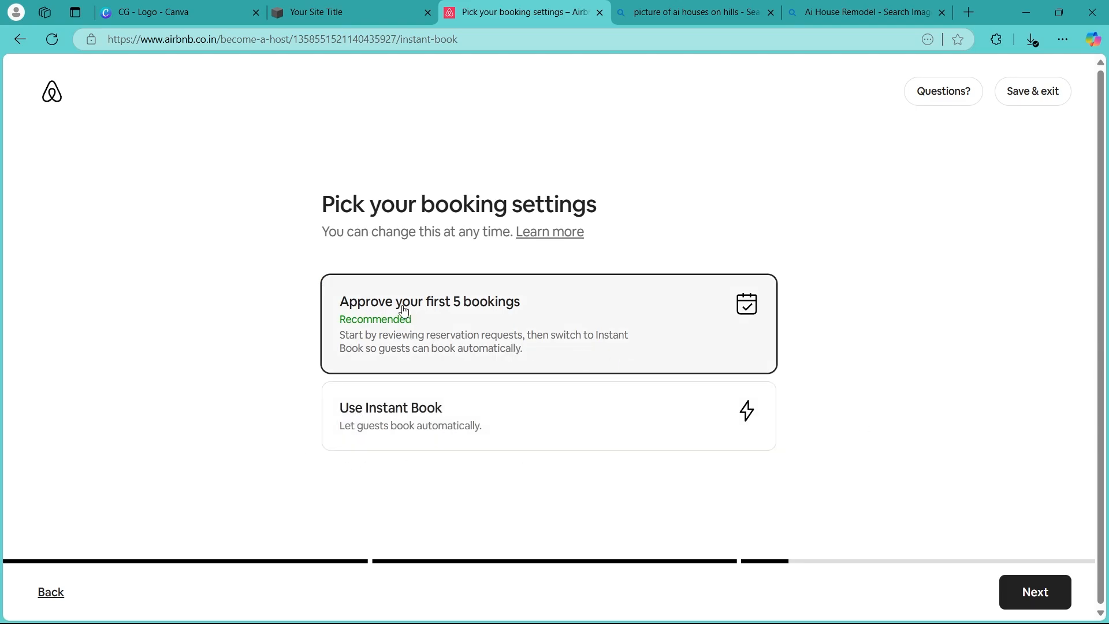
left_click(1041, 584)
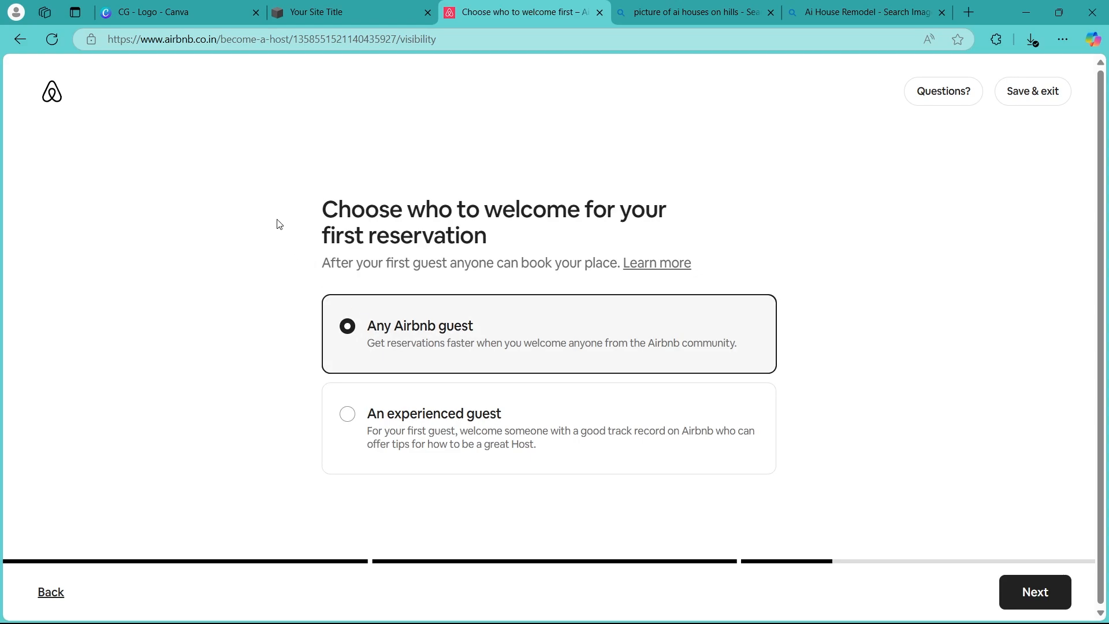
Keep Any Airbnb guest as who to welcome for the first reservation and continue
left_click_drag(279, 224, 520, 231)
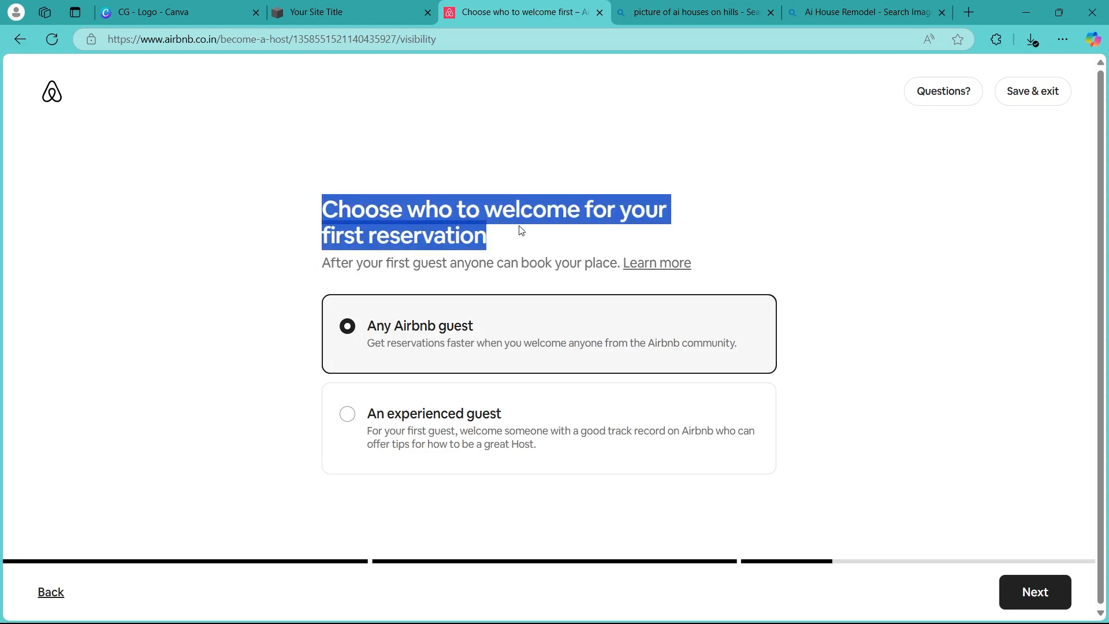
left_click(967, 247)
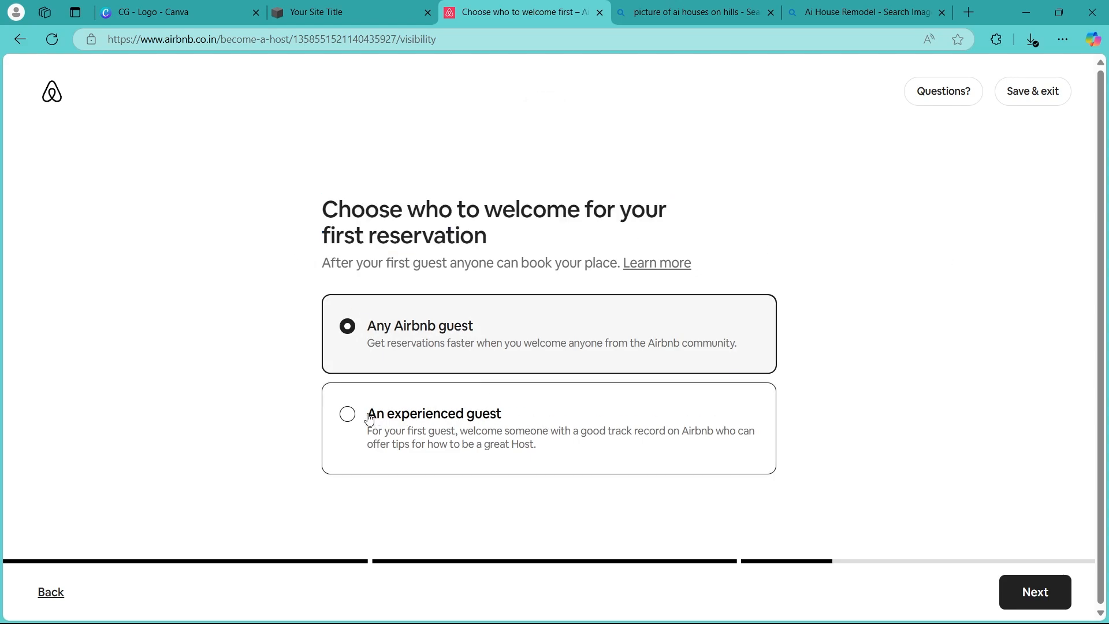
left_click(349, 413)
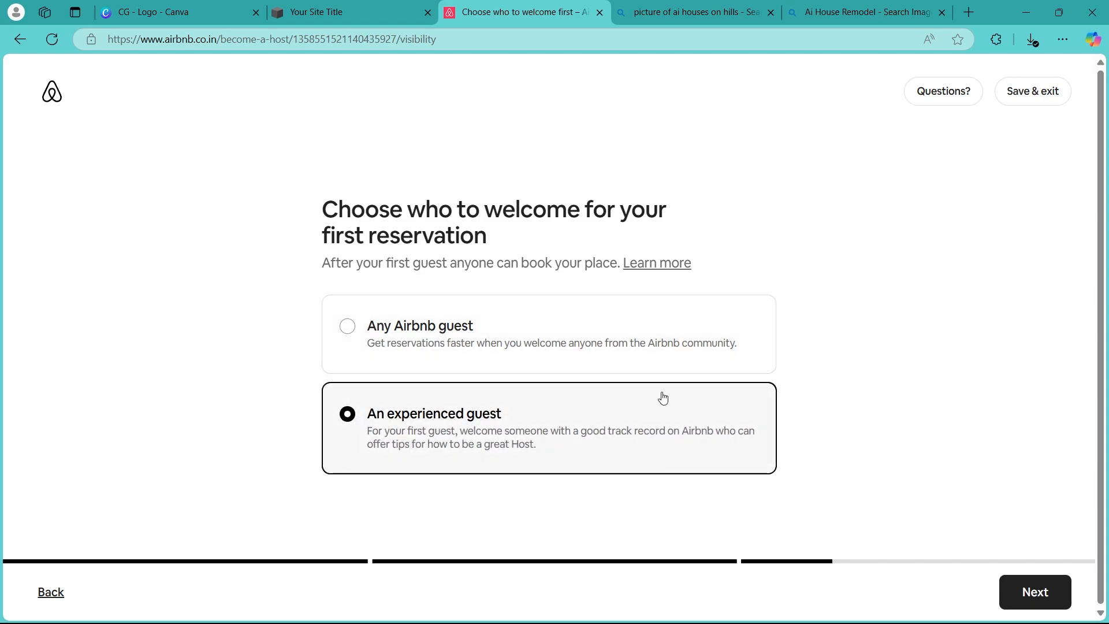
left_click(560, 341)
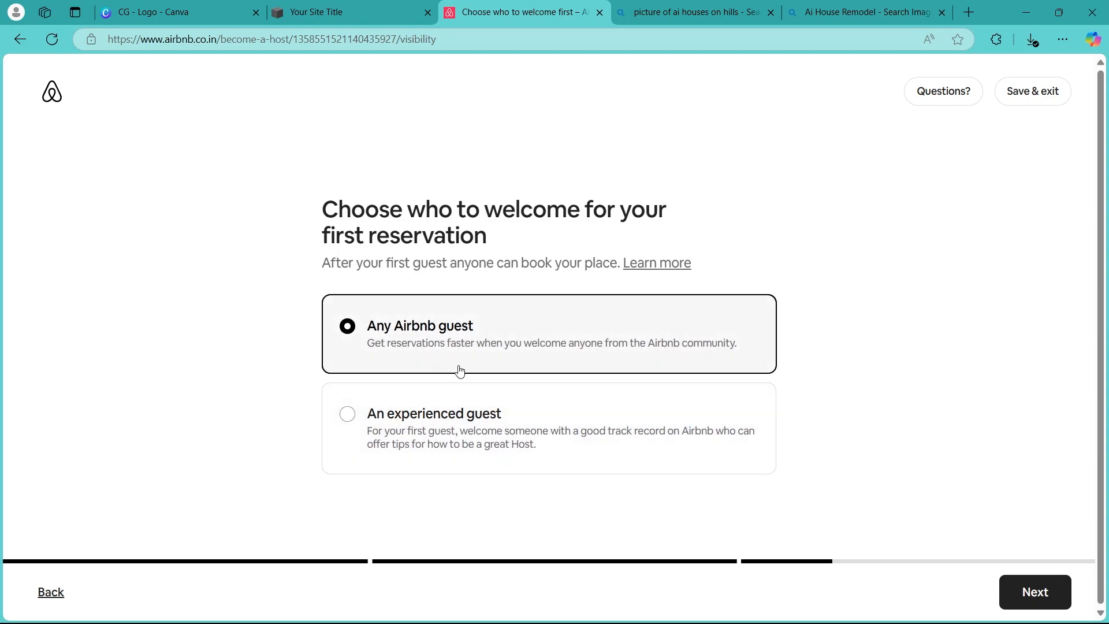
left_click(1038, 589)
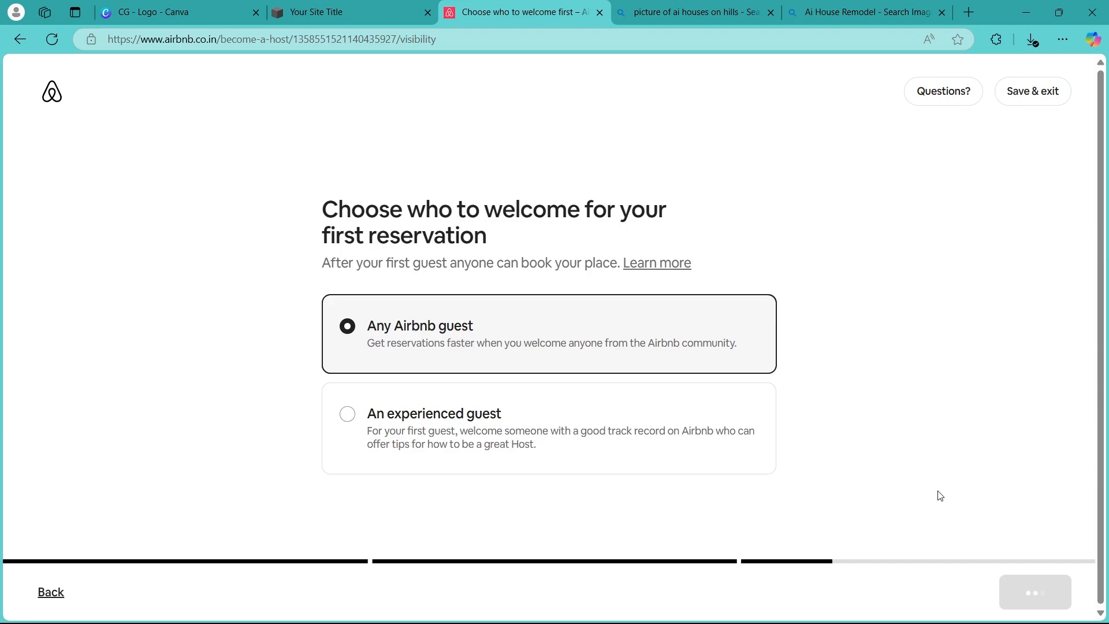
Set the weekday base price to ₹5000 and continue
left_click_drag(312, 199, 640, 186)
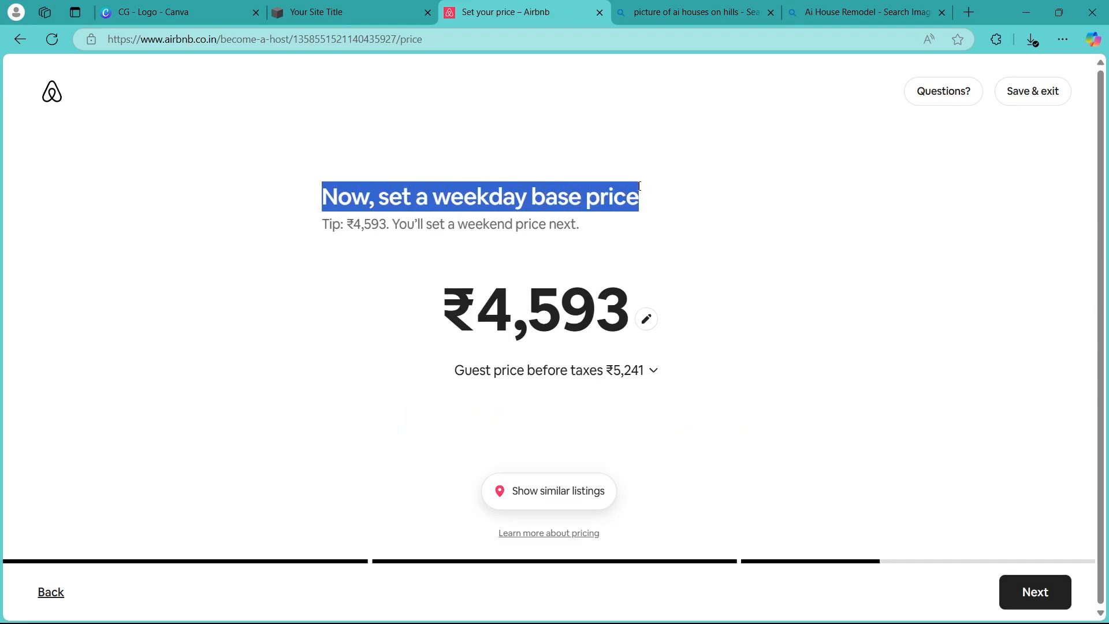
left_click(646, 318)
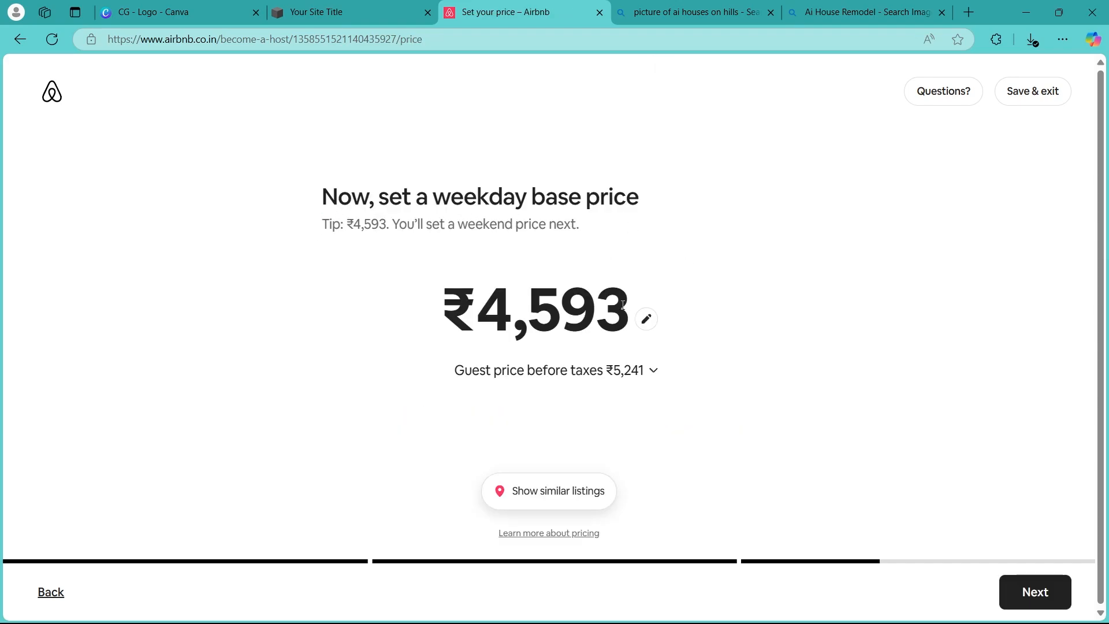
key("ctrl+a")
type("5000")
left_click(1034, 588)
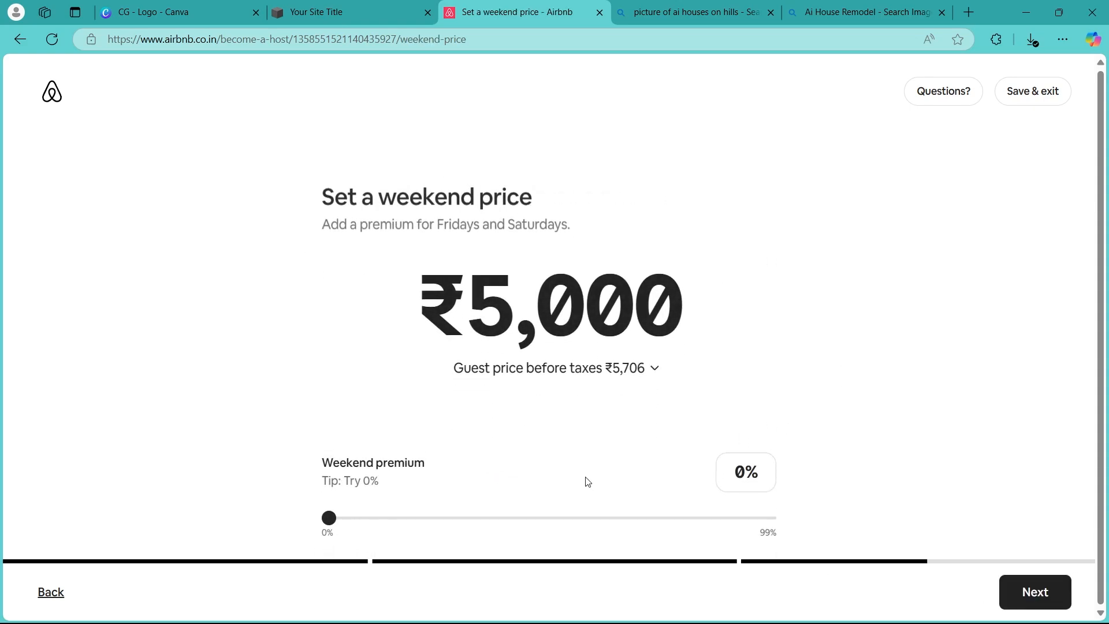
Set the weekend premium to 11% and continue
left_click_drag(306, 229, 565, 227)
left_click_drag(332, 524, 379, 518)
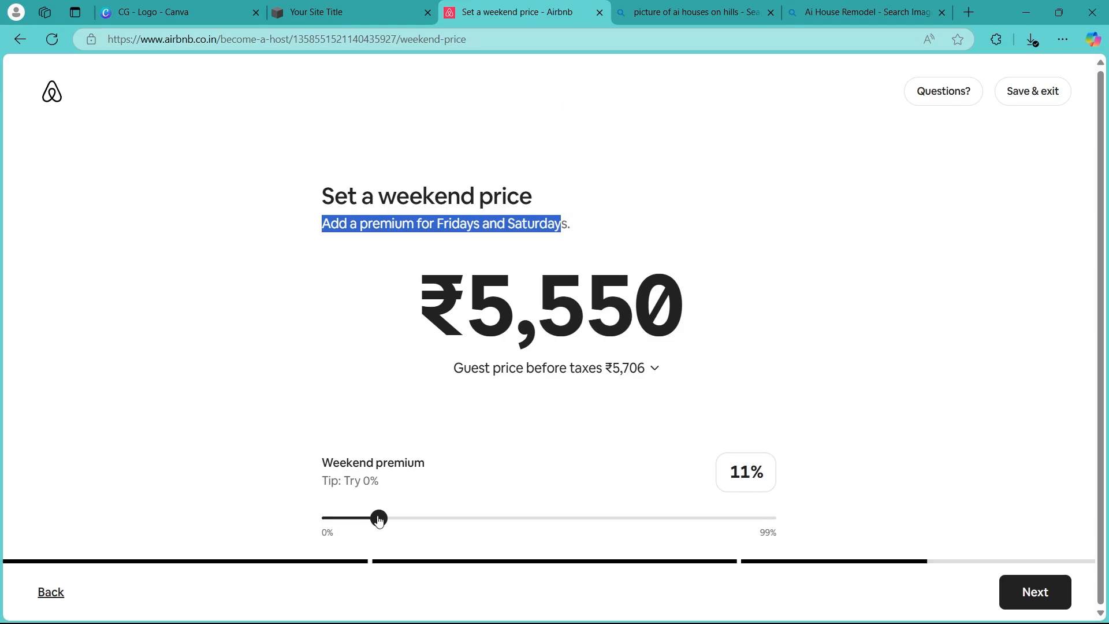
left_click(1023, 593)
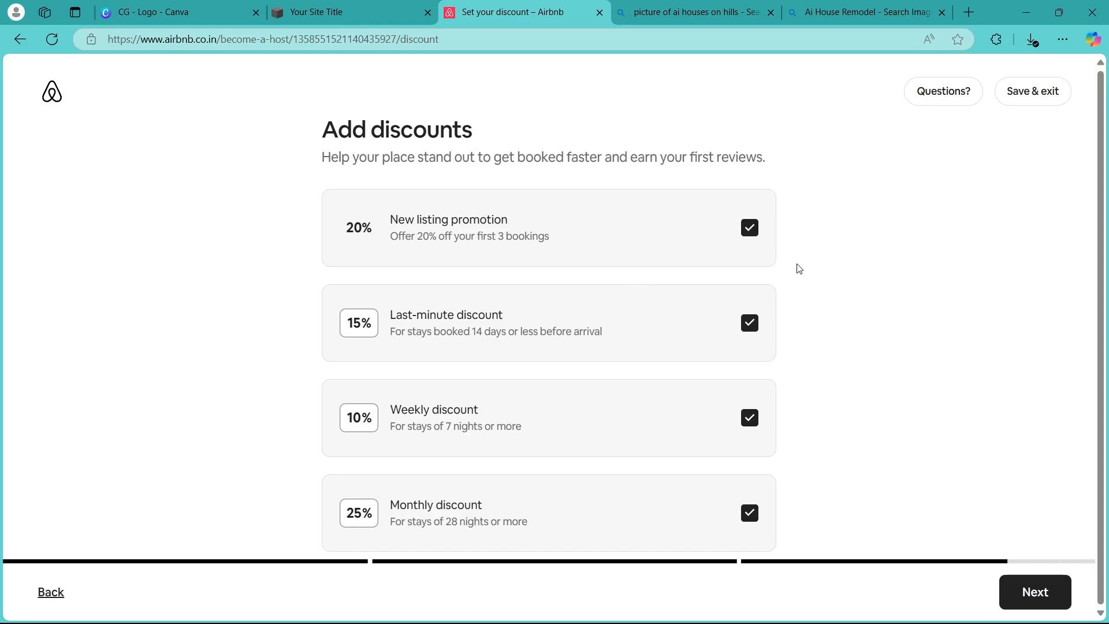
Untick the weekly and last-minute discounts, keeping the new listing promotion and monthly discount, and continue
scroll(745, 255, "down", 2)
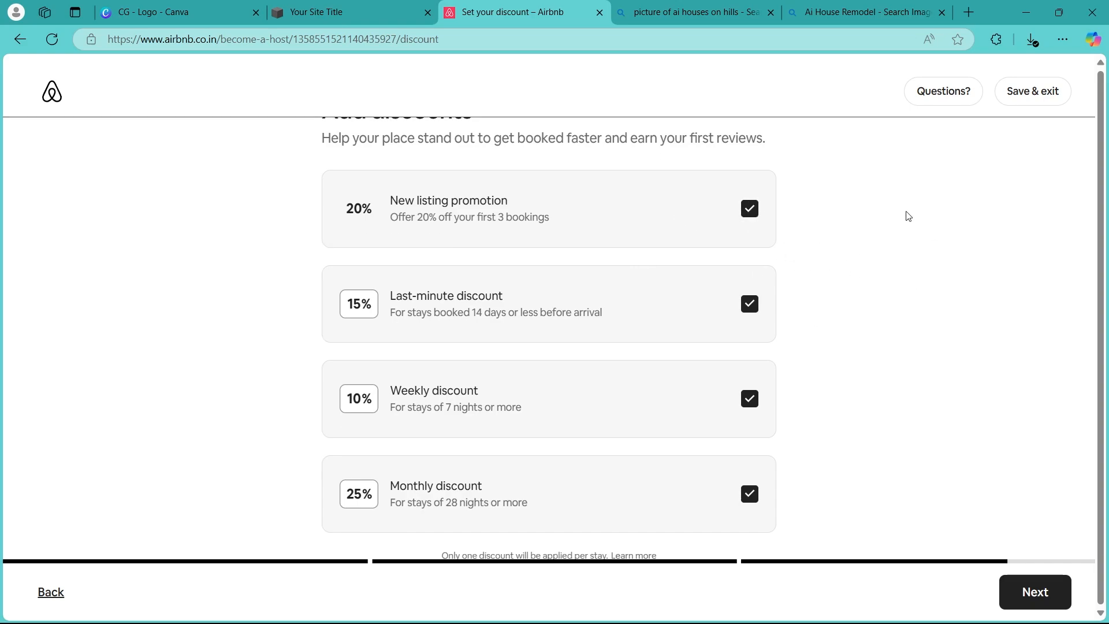
scroll(696, 260, "up", 2)
left_click(750, 418)
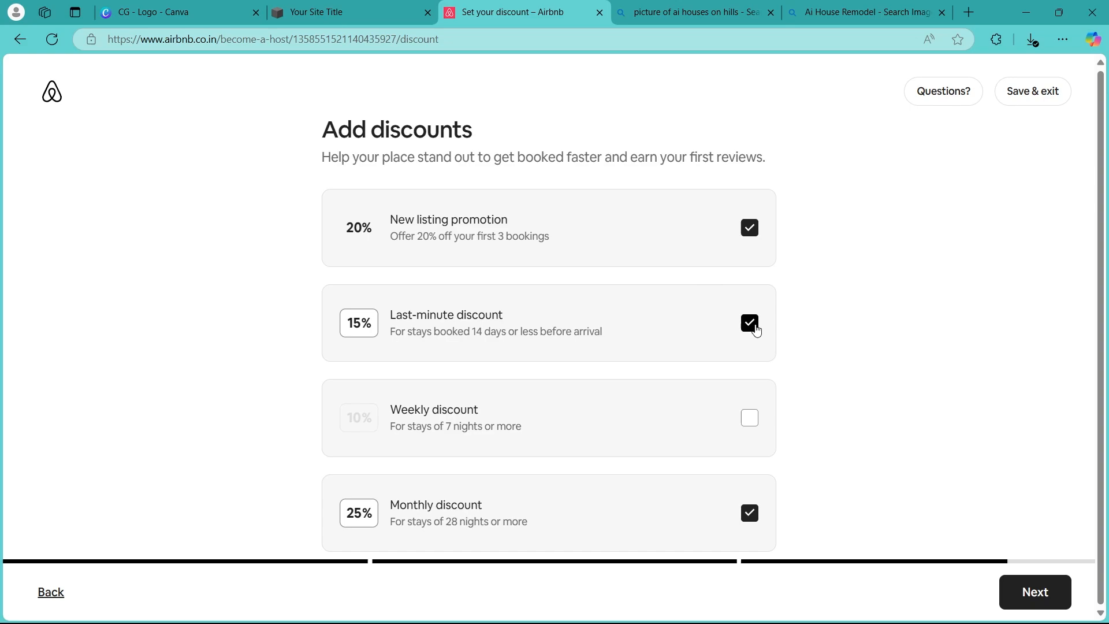
left_click(750, 324)
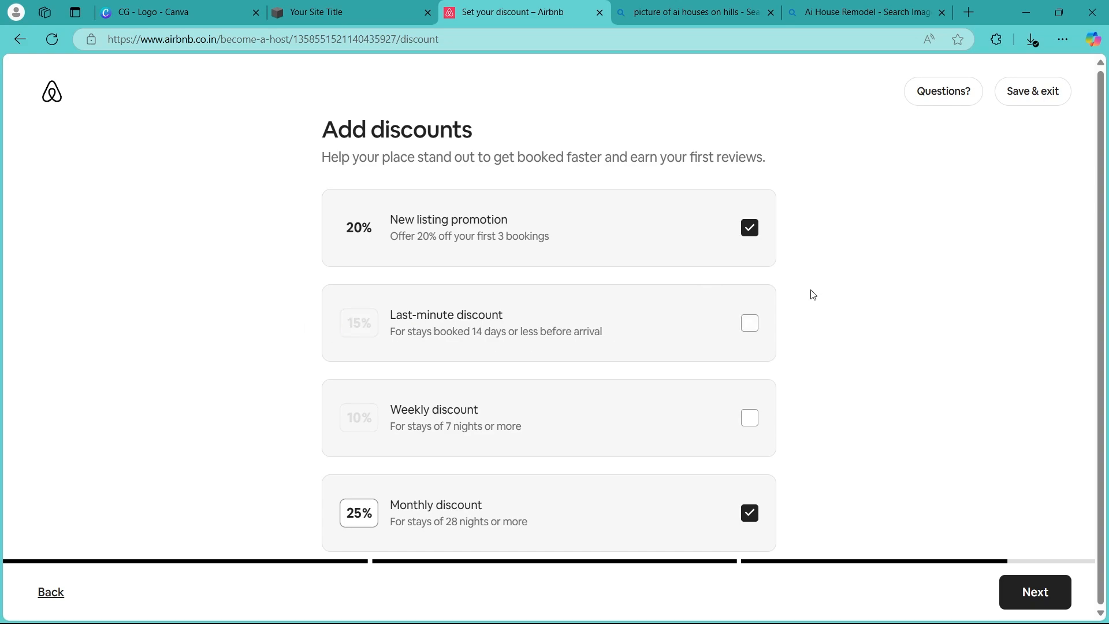
left_click(1033, 593)
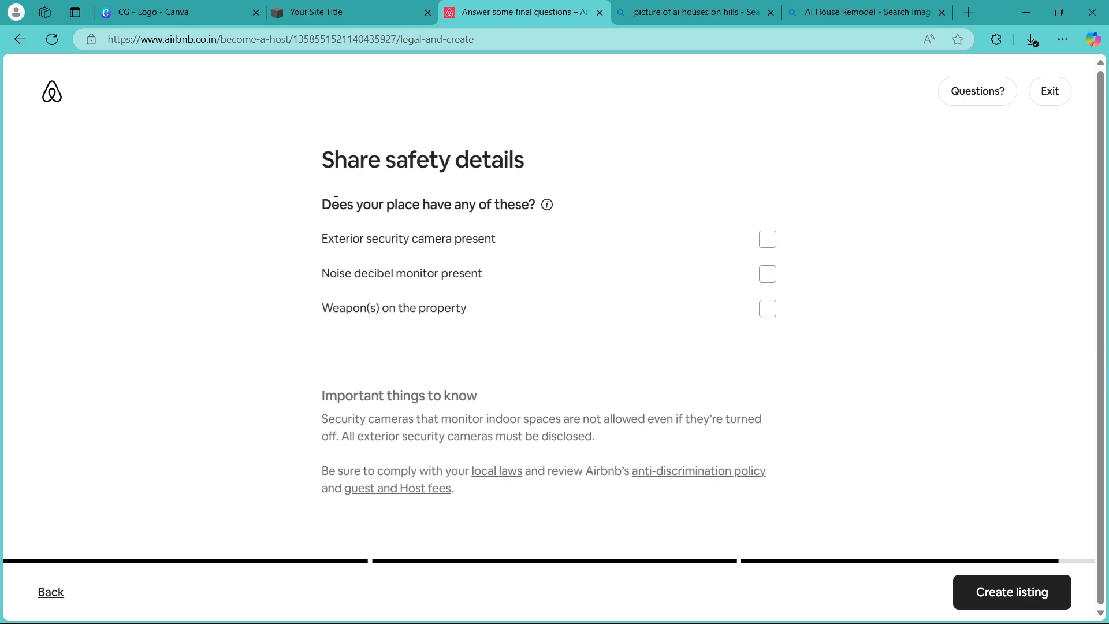
Leave all safety details unticked and create the listing
left_click_drag(315, 206, 531, 205)
left_click_drag(315, 247, 510, 241)
left_click_drag(322, 278, 491, 280)
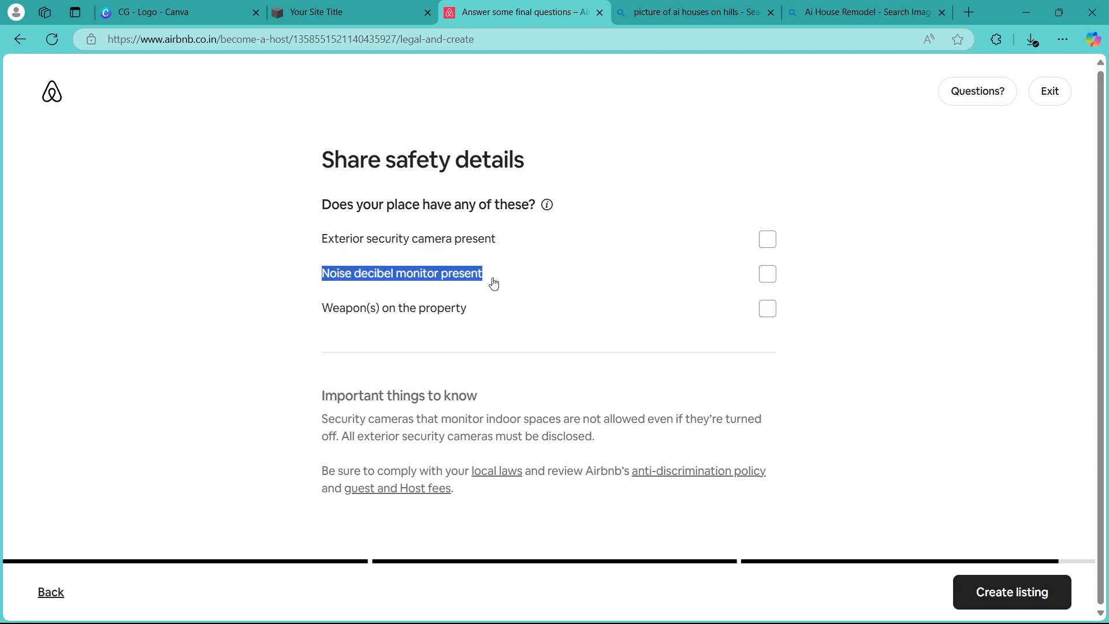
left_click_drag(320, 314, 405, 313)
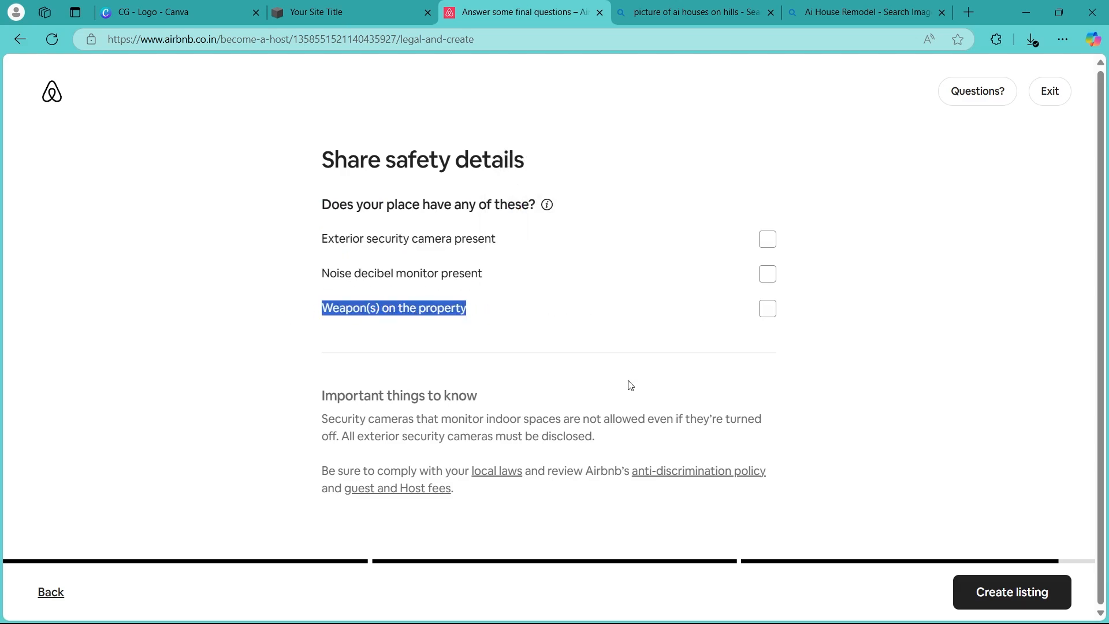
left_click(631, 375)
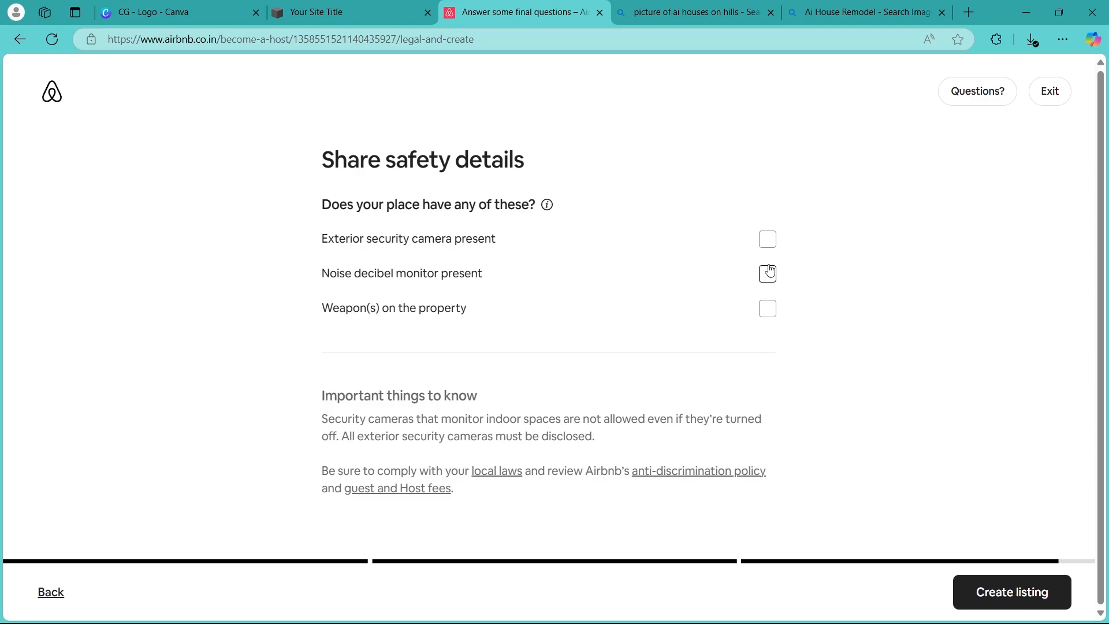
left_click(1047, 587)
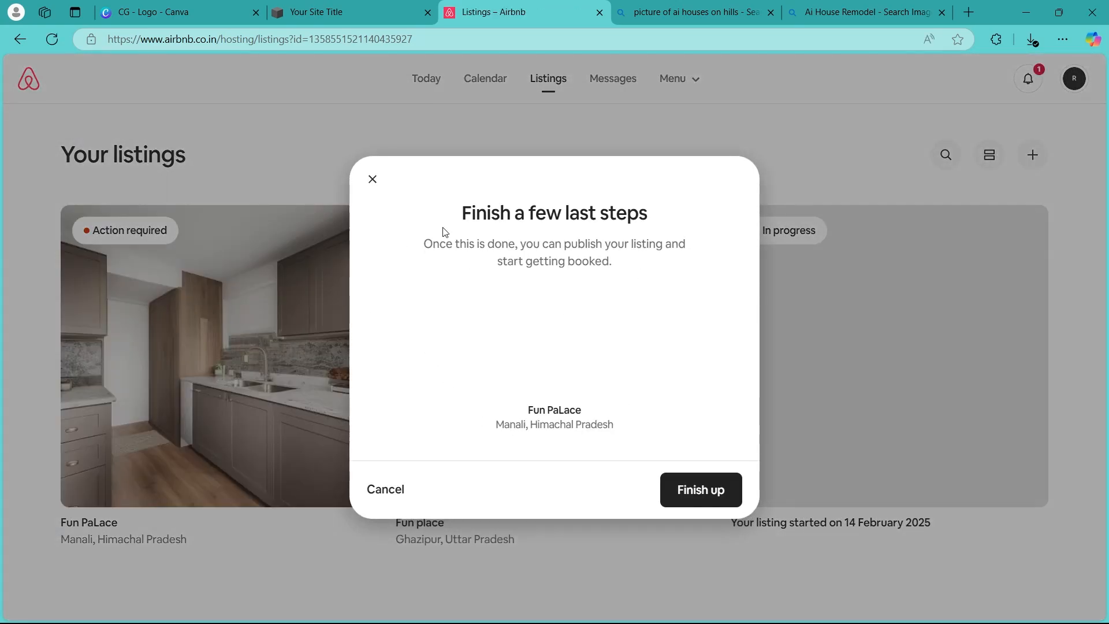
Review the Fun PaLace listing's remaining required steps and its listing editor, returning to the listings overview
left_click(691, 493)
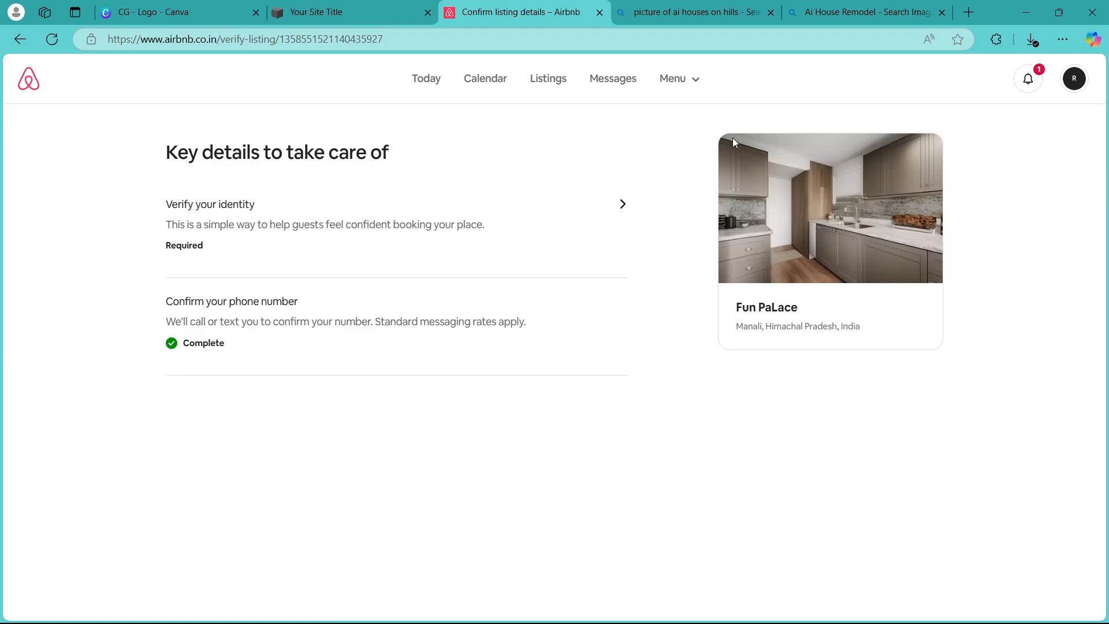
left_click(547, 83)
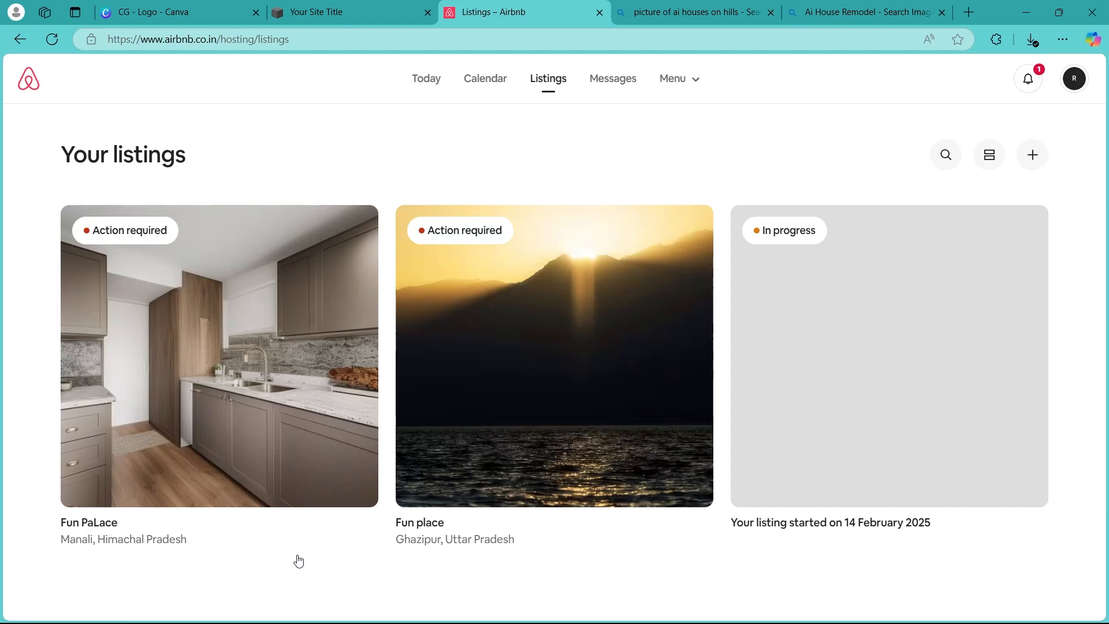
left_click(310, 379)
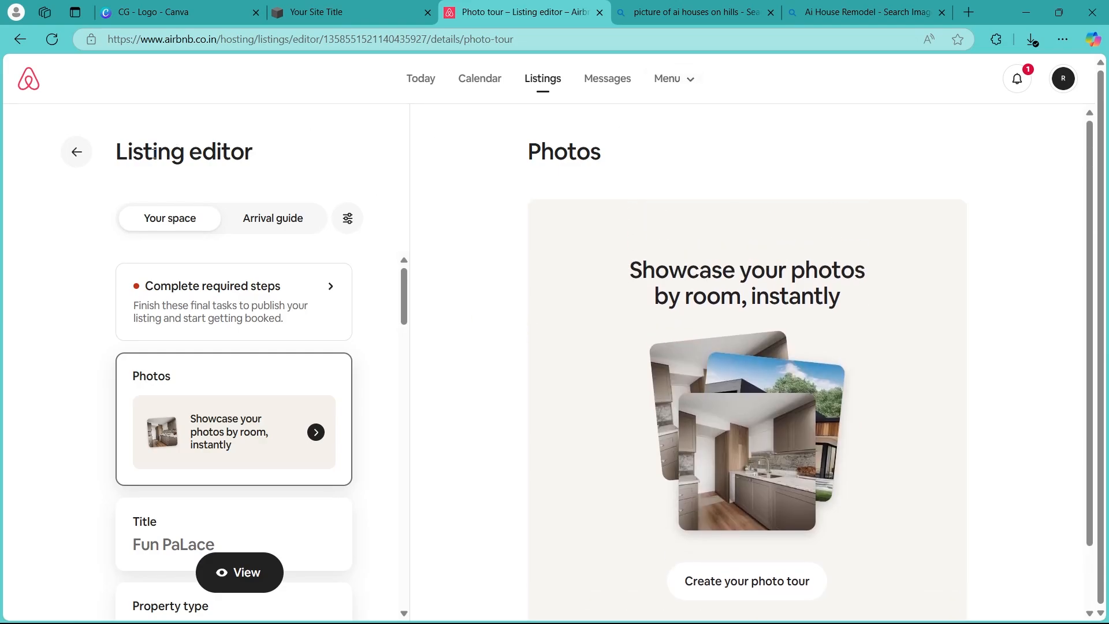
left_click(546, 79)
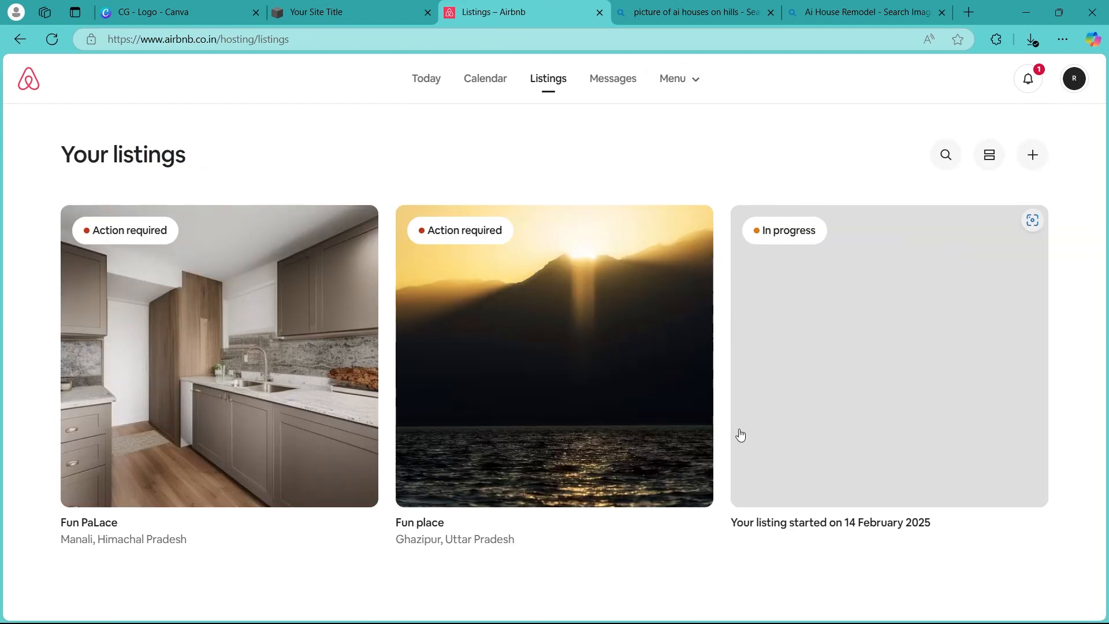